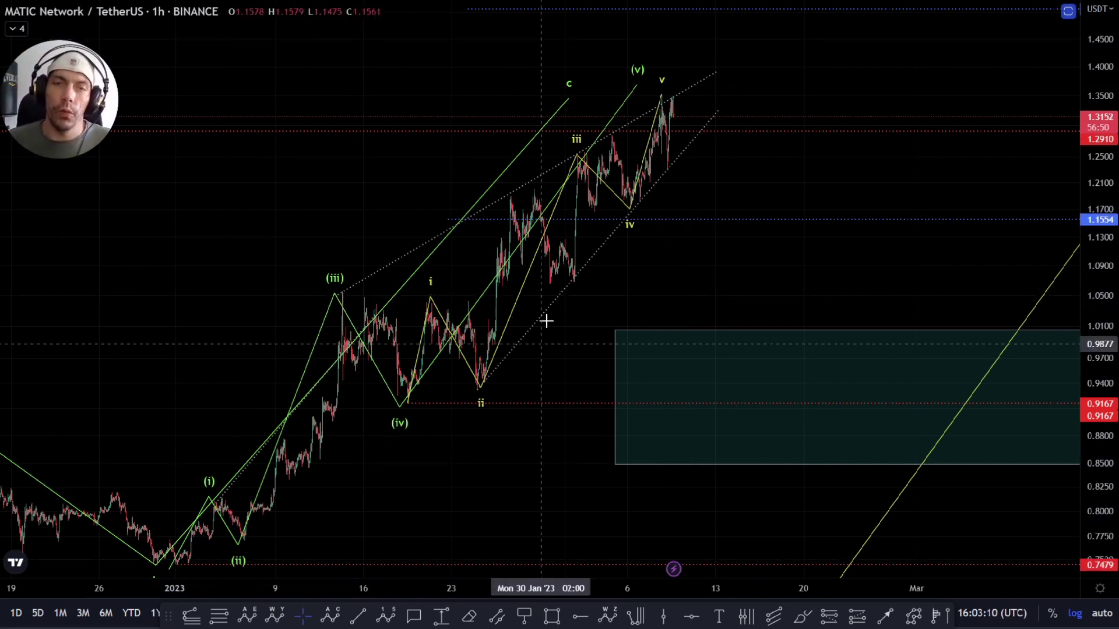
# - Review the a-b-c wave count on the MATIC hourly chart, from the November low through the (i)–(v) waves to the current price
pyautogui.moveTo(272, 444); pyautogui.dragTo(542, 262)
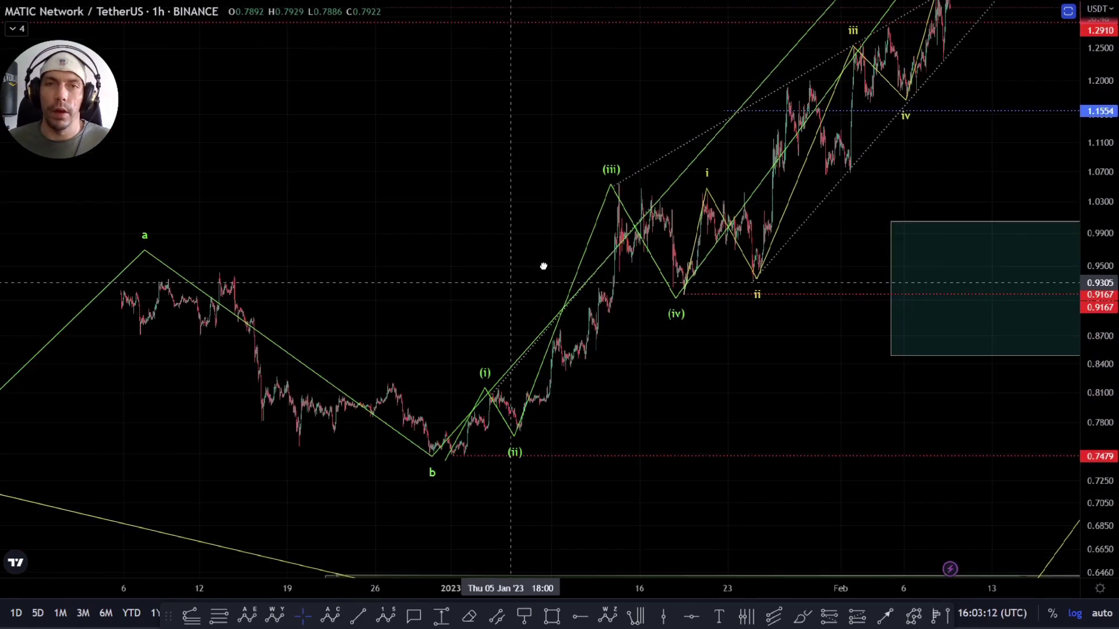
pyautogui.scroll(-3, 564, 264)
pyautogui.moveTo(629, 419); pyautogui.dragTo(357, 487)
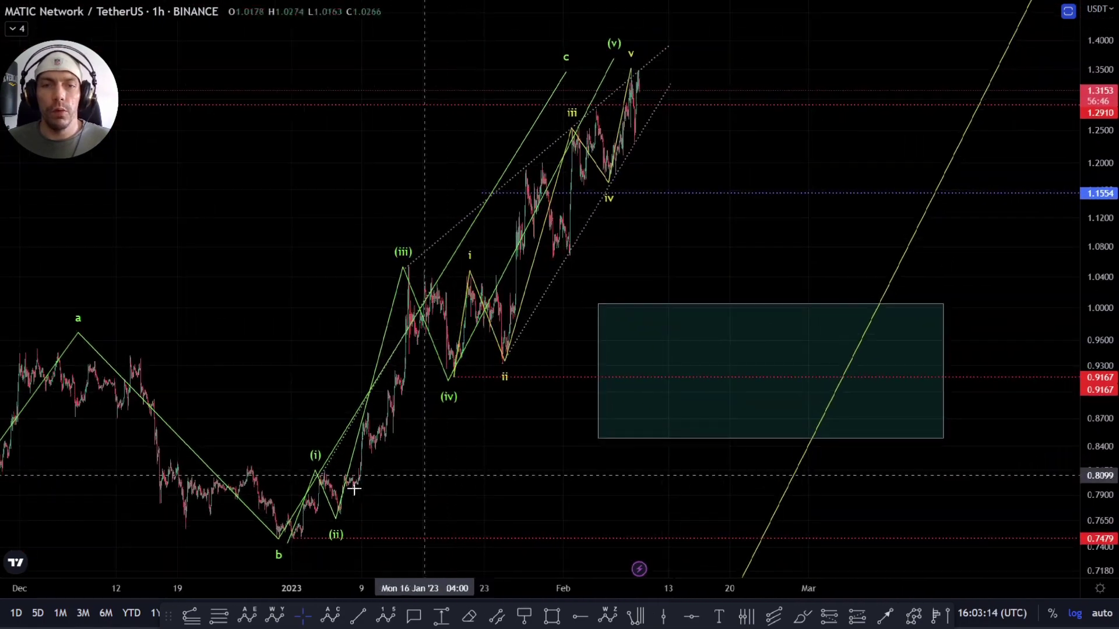
pyautogui.moveTo(272, 344); pyautogui.dragTo(213, 324)
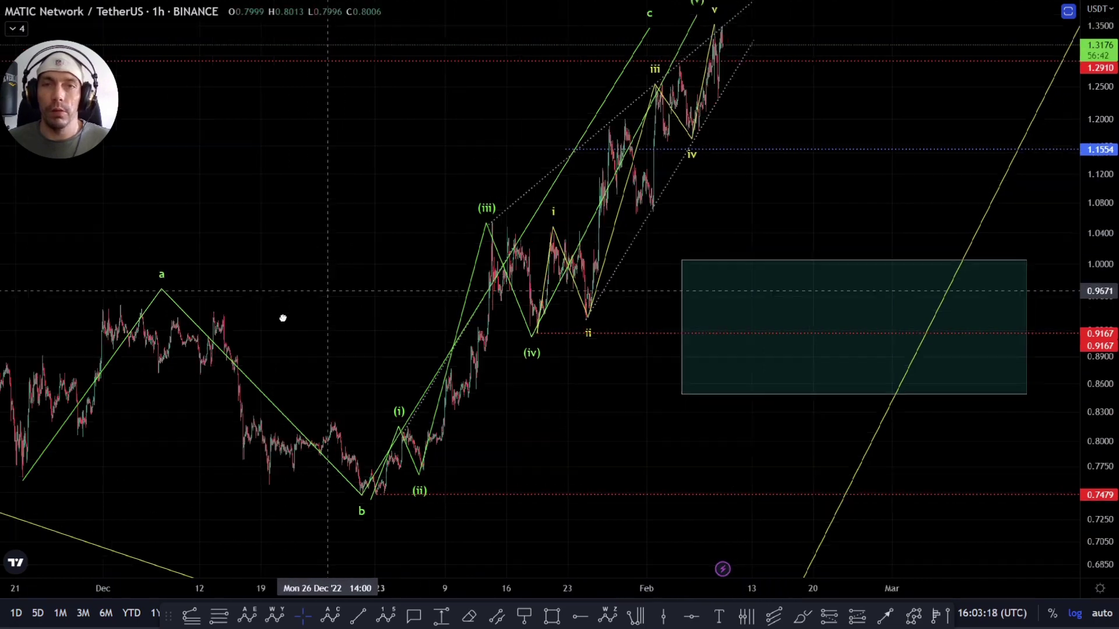
pyautogui.moveTo(282, 317); pyautogui.dragTo(182, 391)
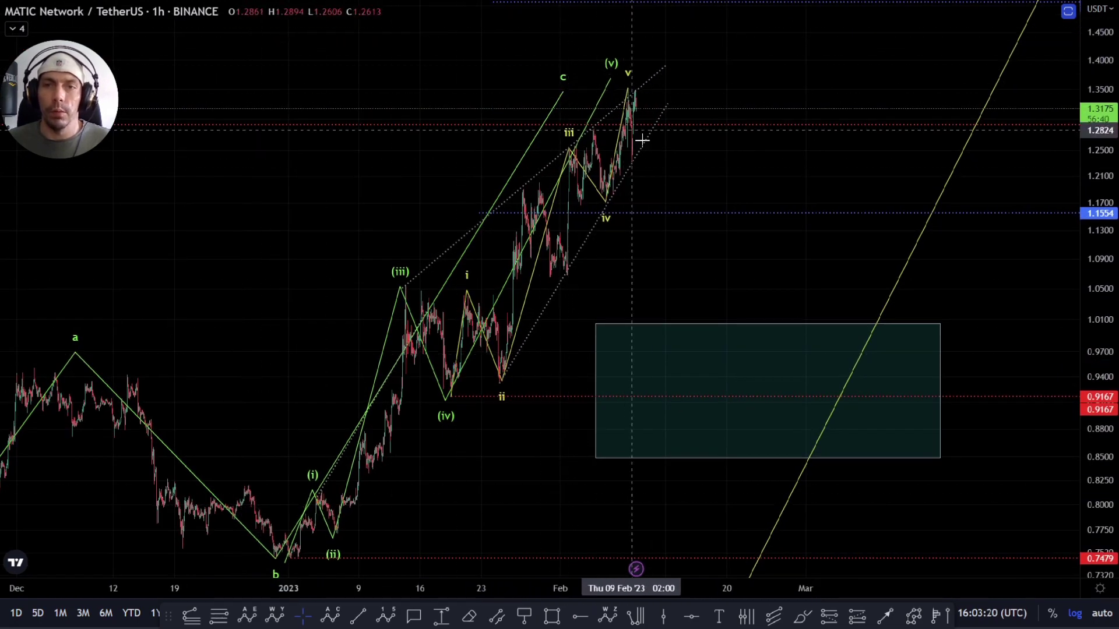
pyautogui.moveTo(765, 250); pyautogui.dragTo(856, 118)
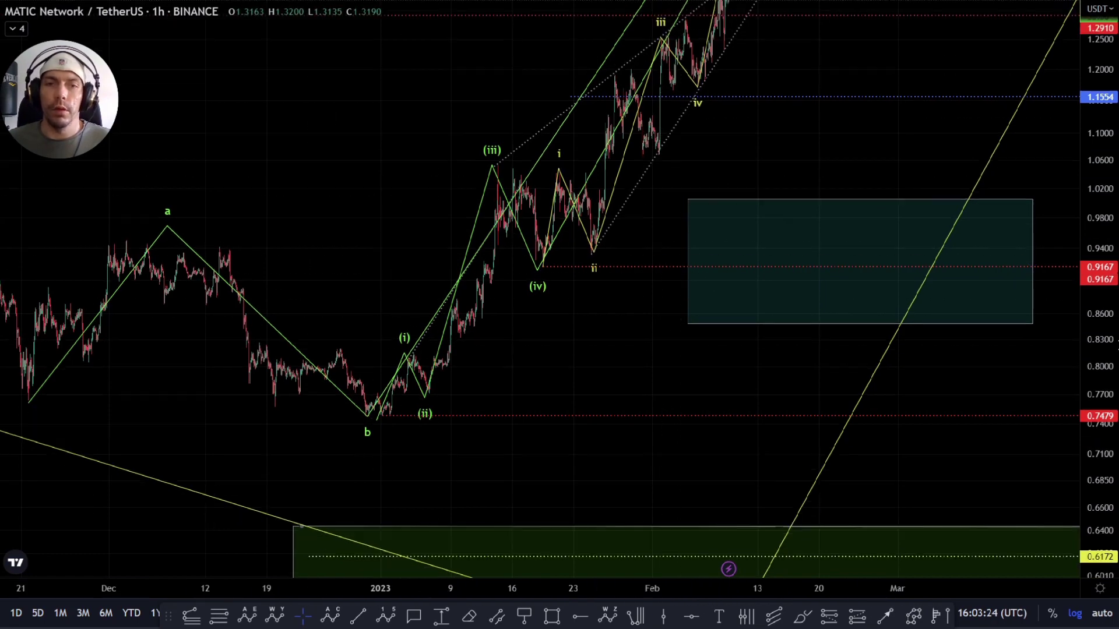
pyautogui.moveTo(507, 367); pyautogui.dragTo(792, 392)
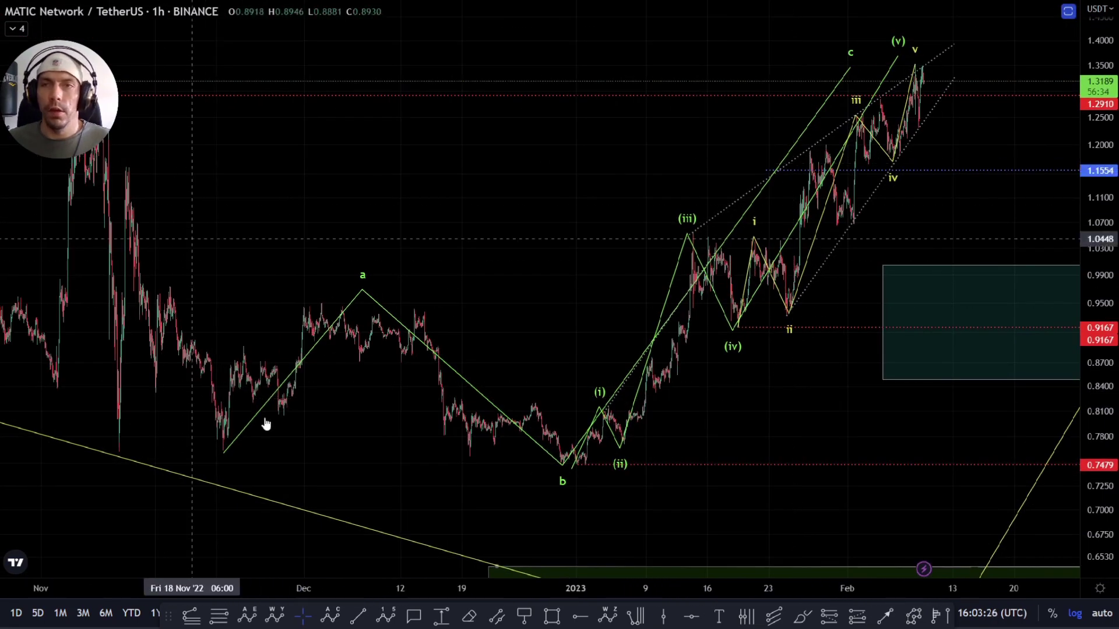
pyautogui.moveTo(882, 386)
pyautogui.mouseDown()
pyautogui.moveTo(820, 325)
pyautogui.moveTo(806, 352)
pyautogui.mouseUp()
pyautogui.click(558, 407)
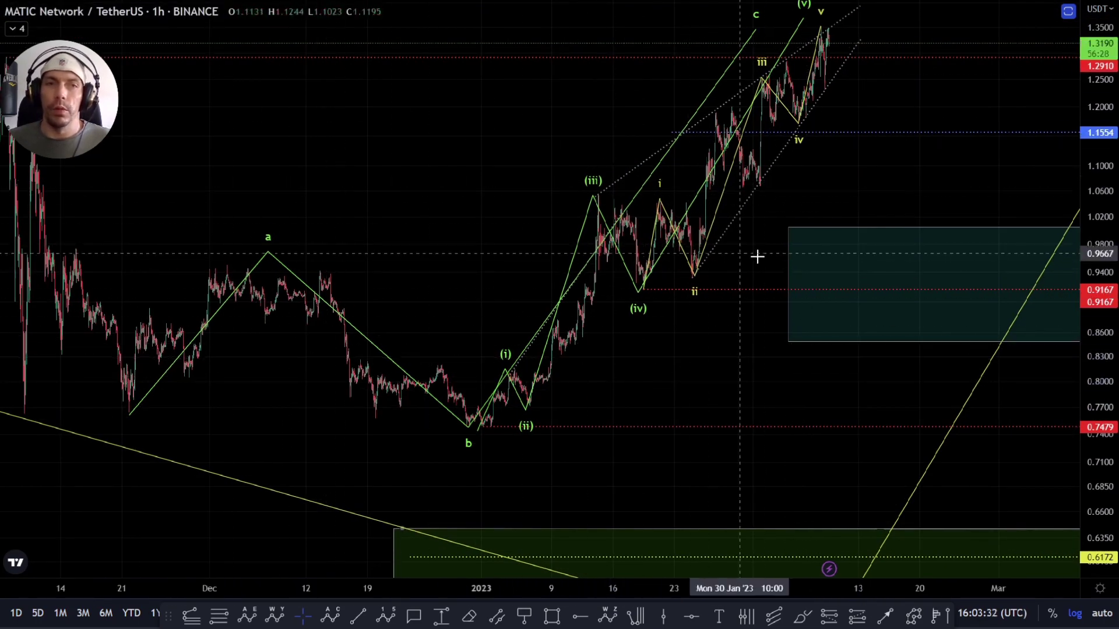
pyautogui.moveTo(858, 217); pyautogui.dragTo(614, 264)
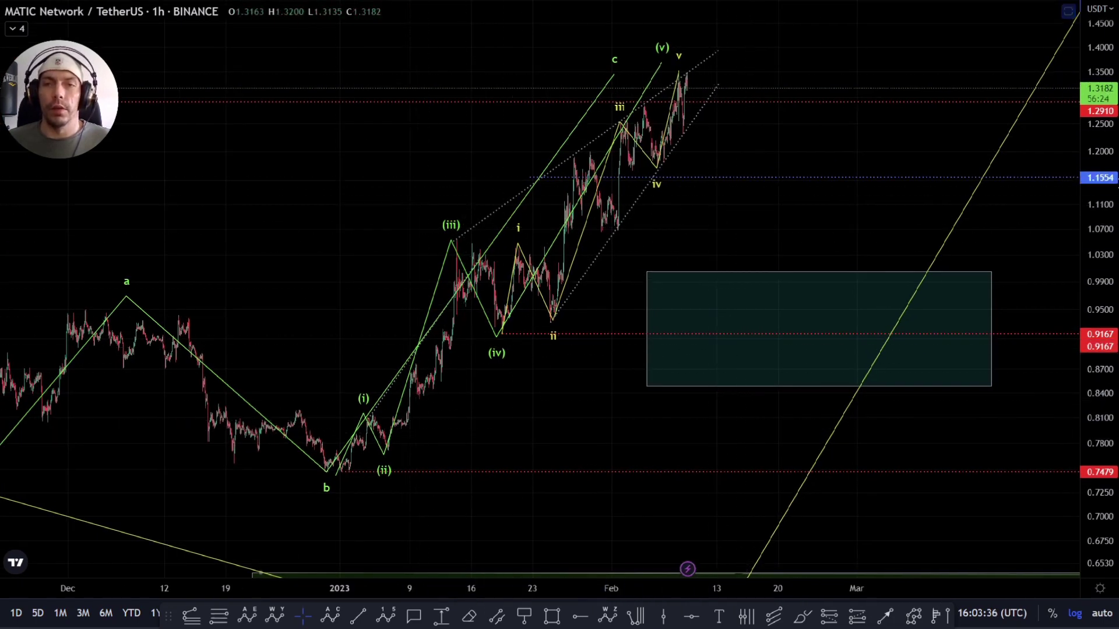
# - Examine the price action between waves iii and v and the two dotted converging trend lines around it
pyautogui.scroll(3, 602, 242)
pyautogui.moveTo(729, 230); pyautogui.dragTo(641, 275)
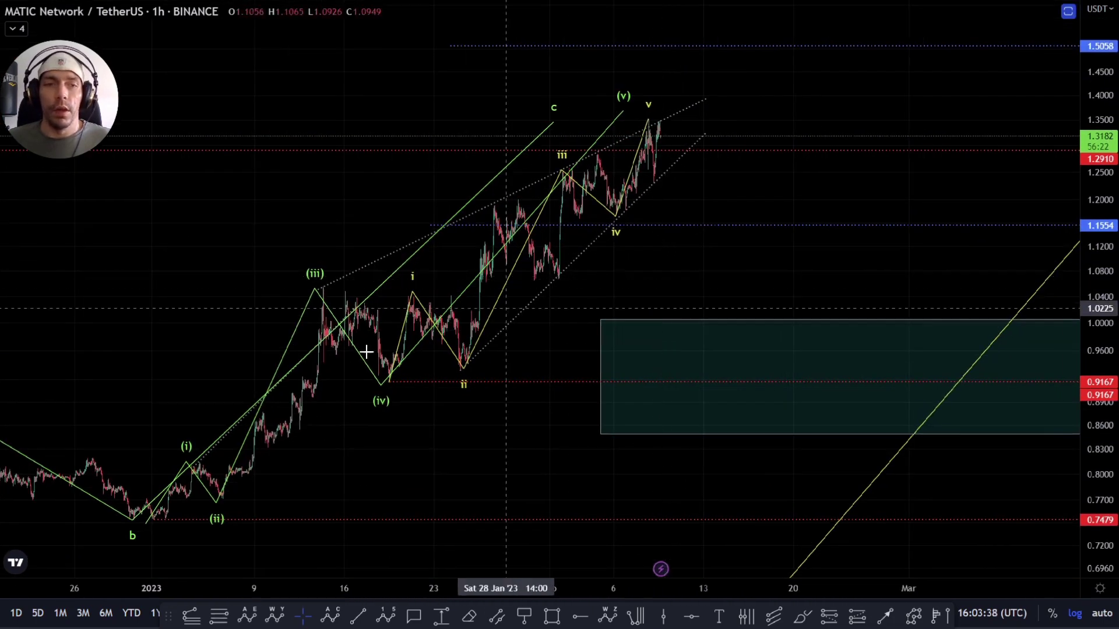
pyautogui.moveTo(680, 213); pyautogui.dragTo(474, 327)
pyautogui.scroll(5, 474, 327)
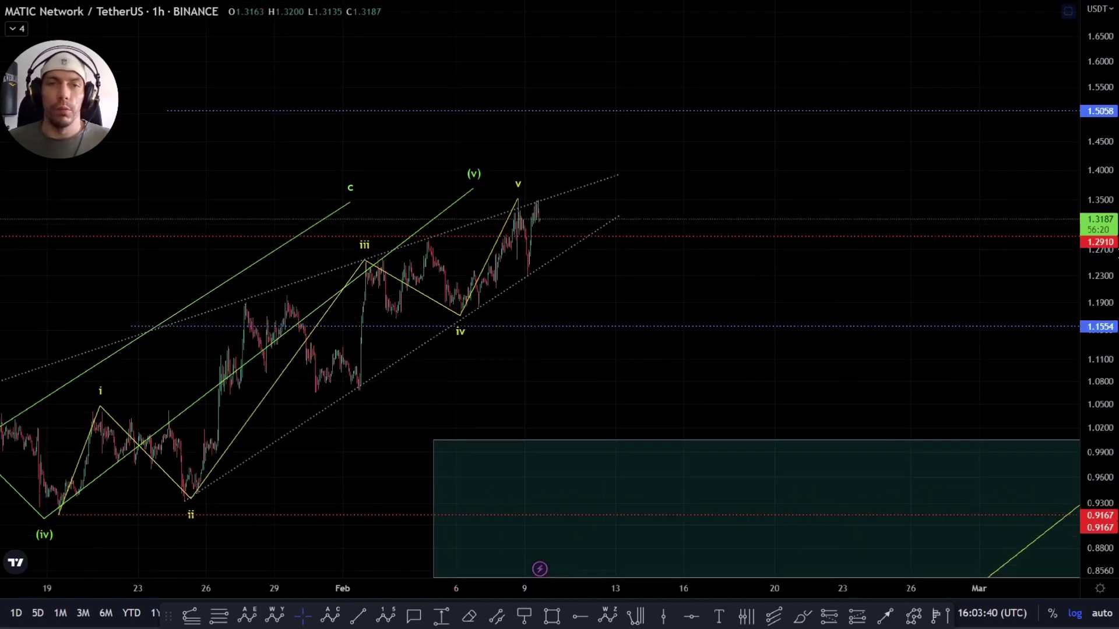
pyautogui.scroll(6, 507, 407)
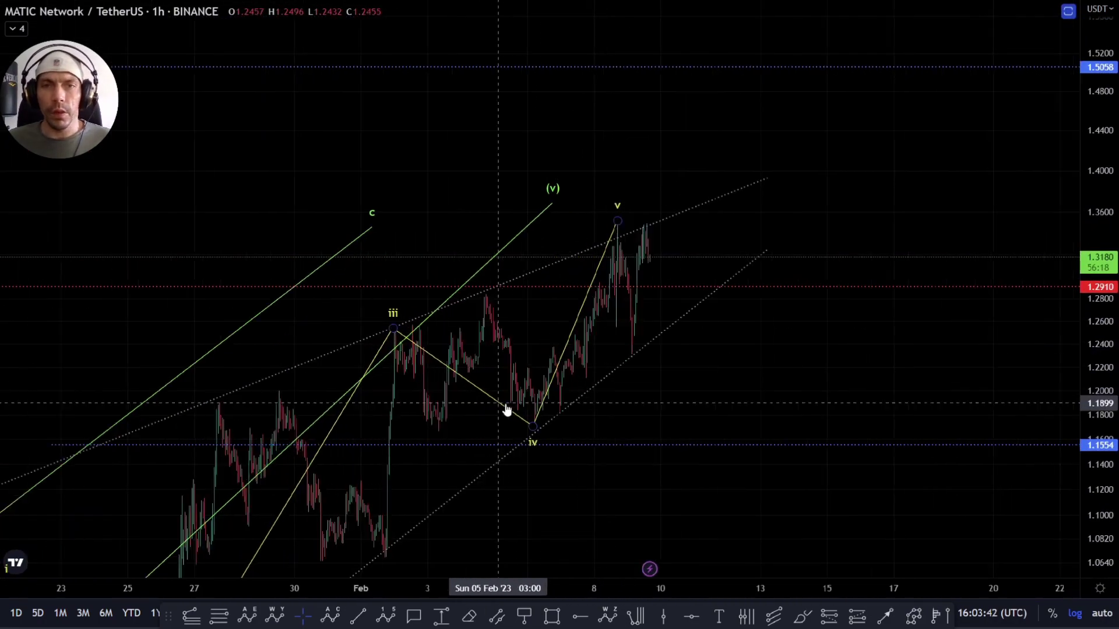
pyautogui.click(607, 309)
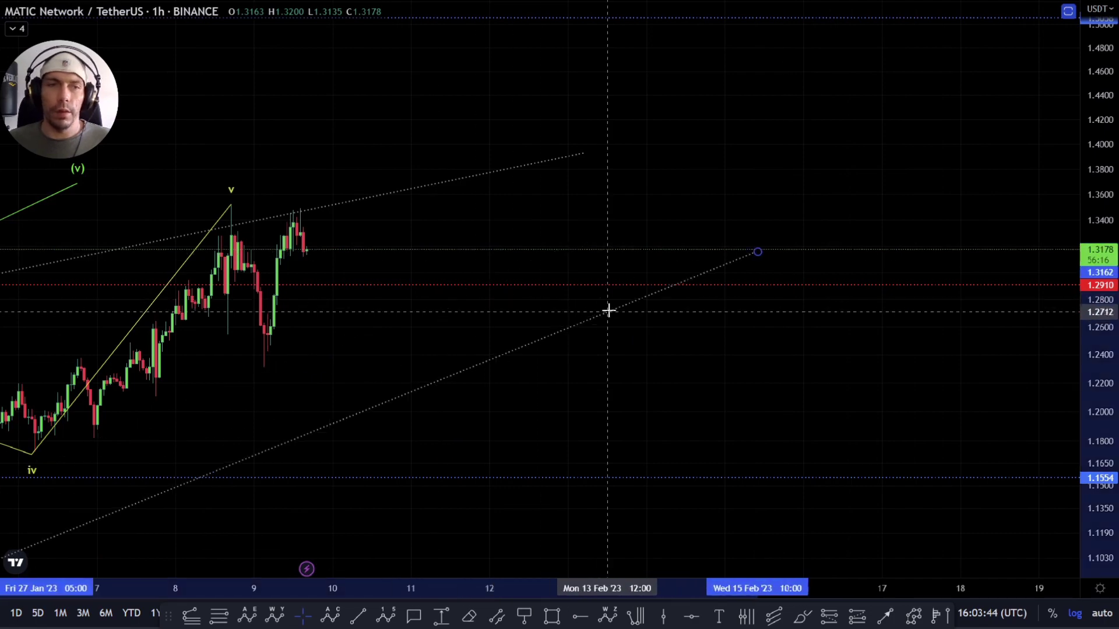
pyautogui.moveTo(666, 345); pyautogui.dragTo(813, 304)
pyautogui.scroll(-4, 814, 304)
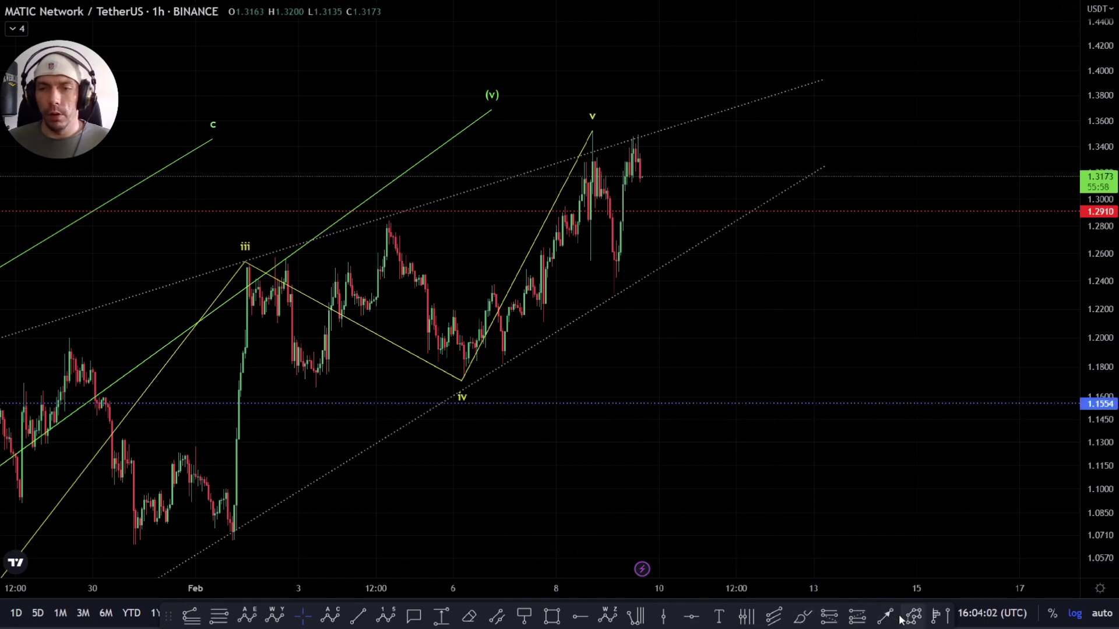
# - Draw a zigzag path from the wave iv low through the 6–9 February swing highs and lows, ending at about 1.40
pyautogui.click(466, 378)
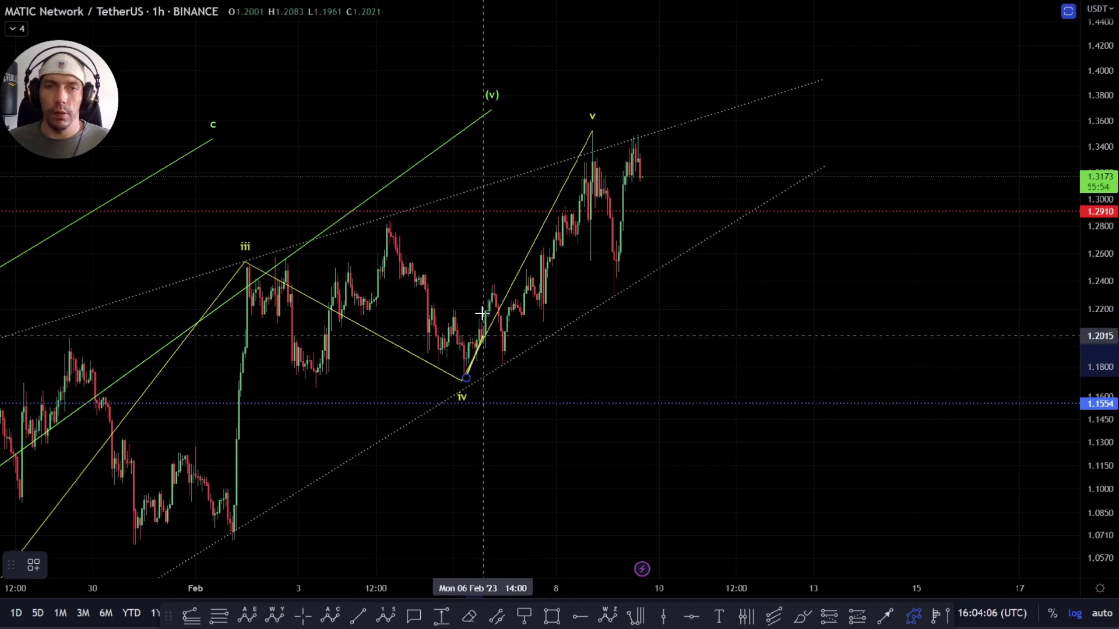
pyautogui.click(541, 302)
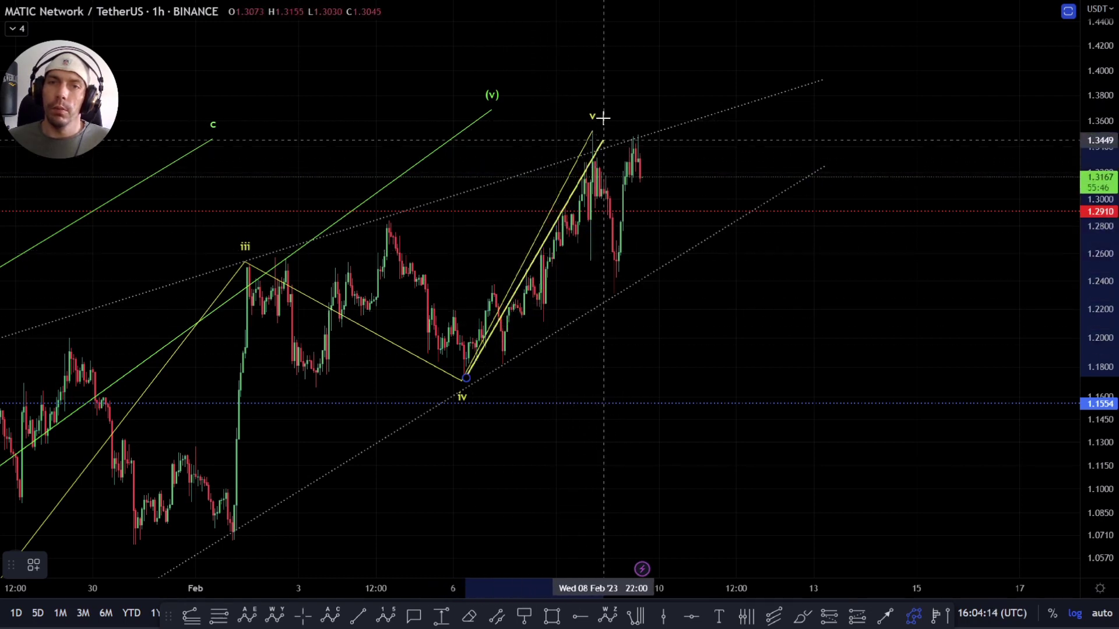
pyautogui.click(494, 274)
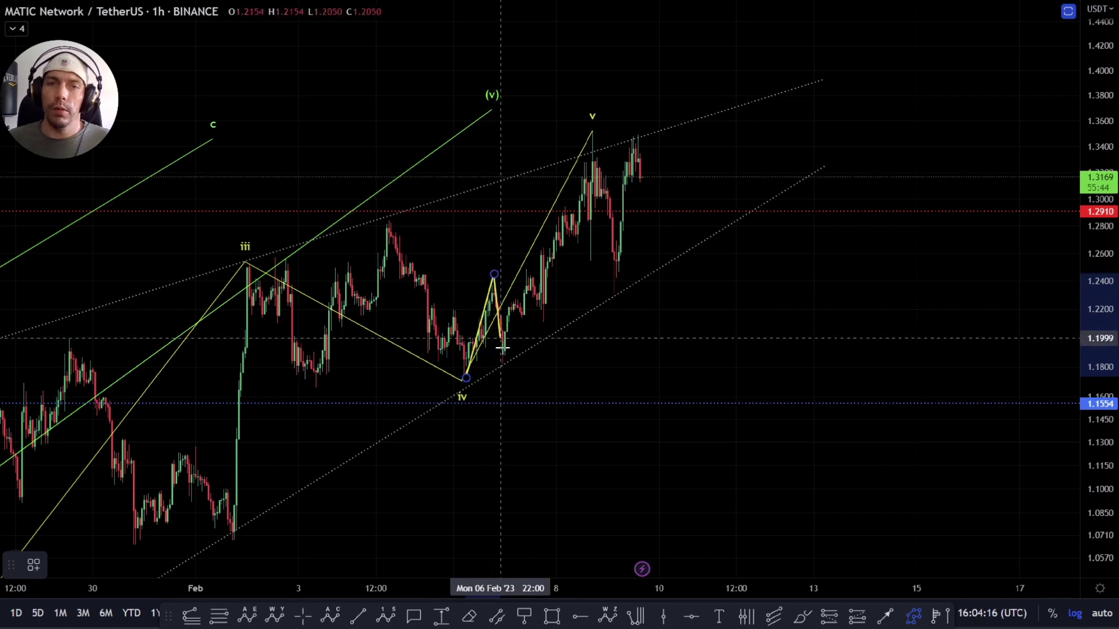
pyautogui.click(504, 367)
pyautogui.click(594, 125)
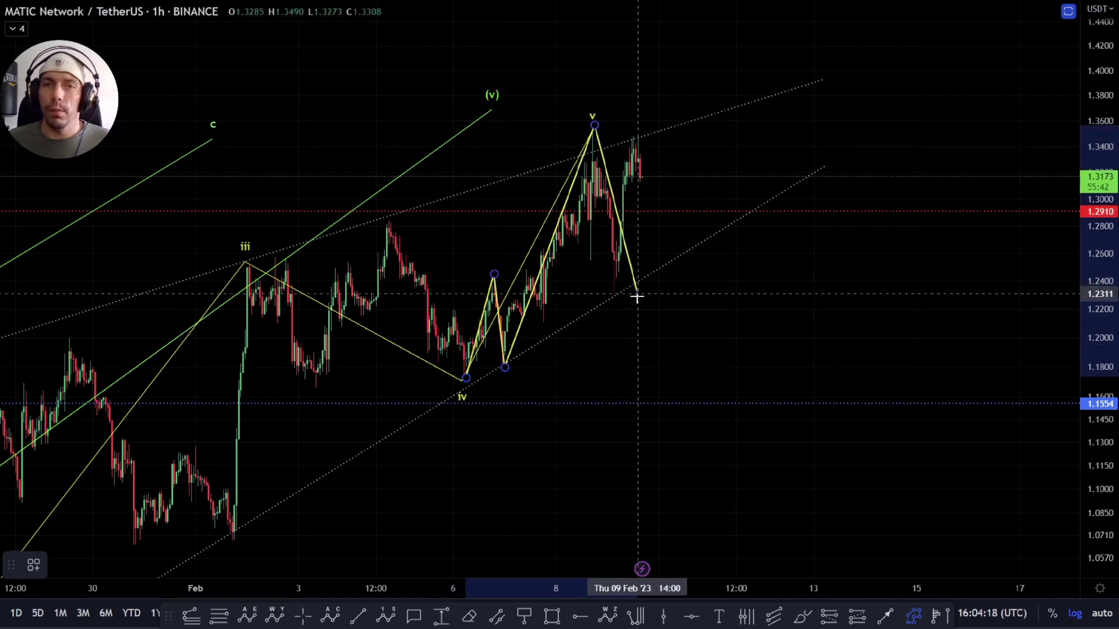
pyautogui.click(618, 296)
pyautogui.click(693, 70)
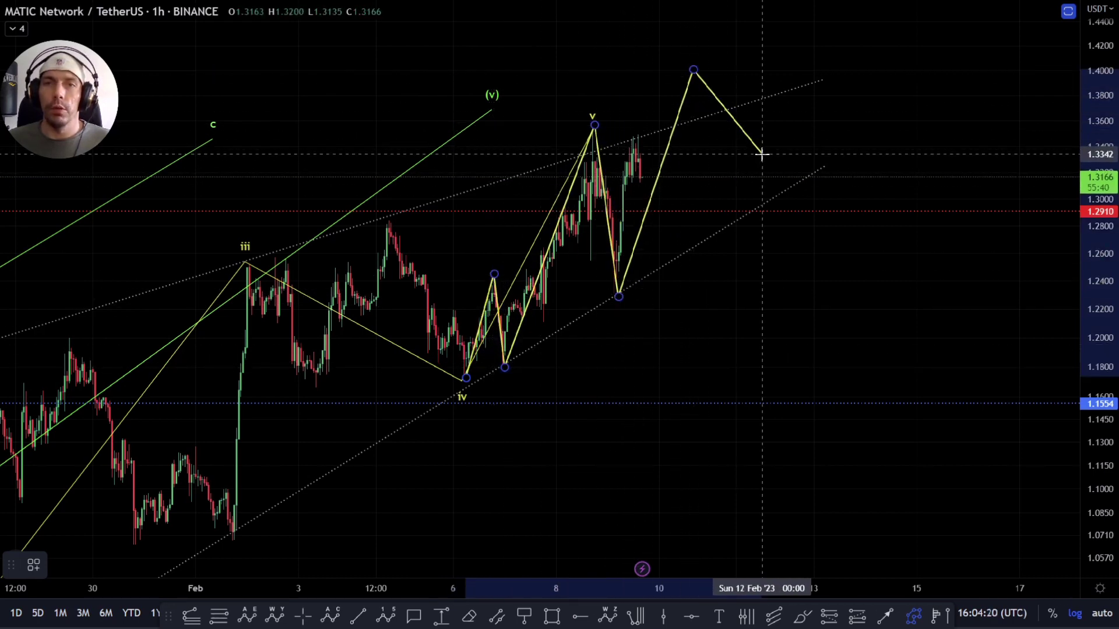
pyautogui.press('Escape')
# - Draw a Fibonacci retracement from the 1.1821 low to the 1.3522 high, and move its base to the 9 February low at 1.2314
pyautogui.scroll(5, 752, 328)
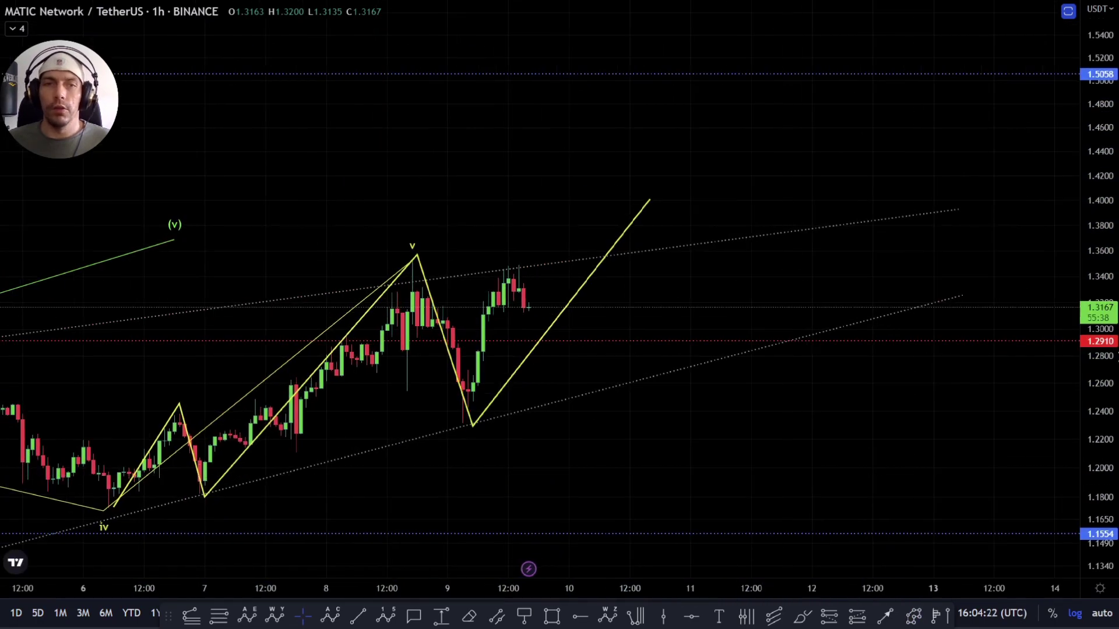
pyautogui.click(218, 616)
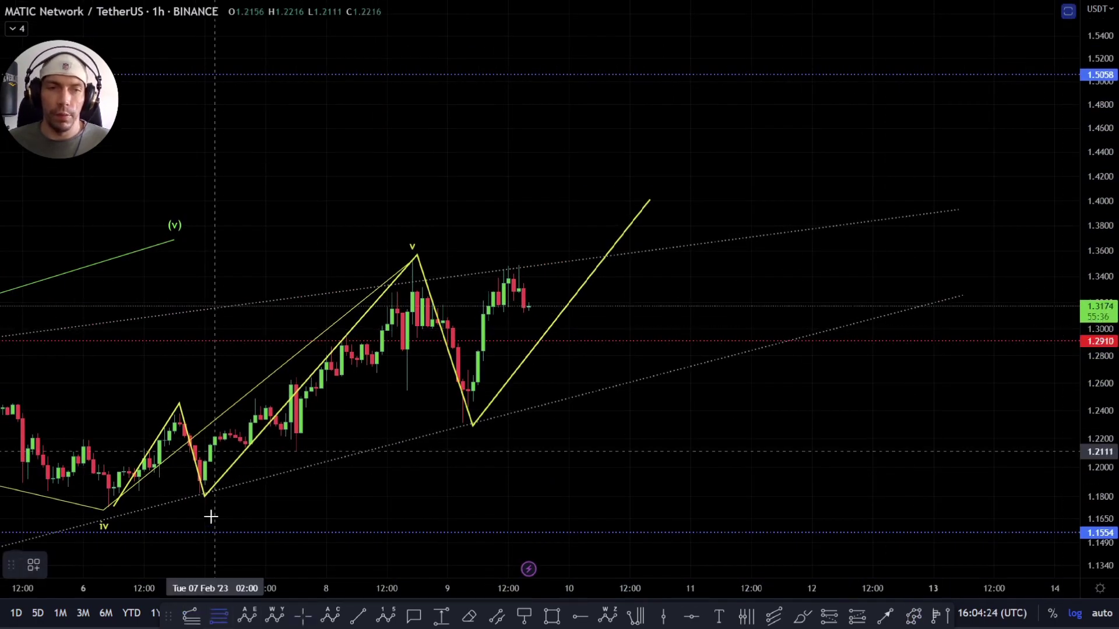
pyautogui.click(200, 495)
pyautogui.click(411, 243)
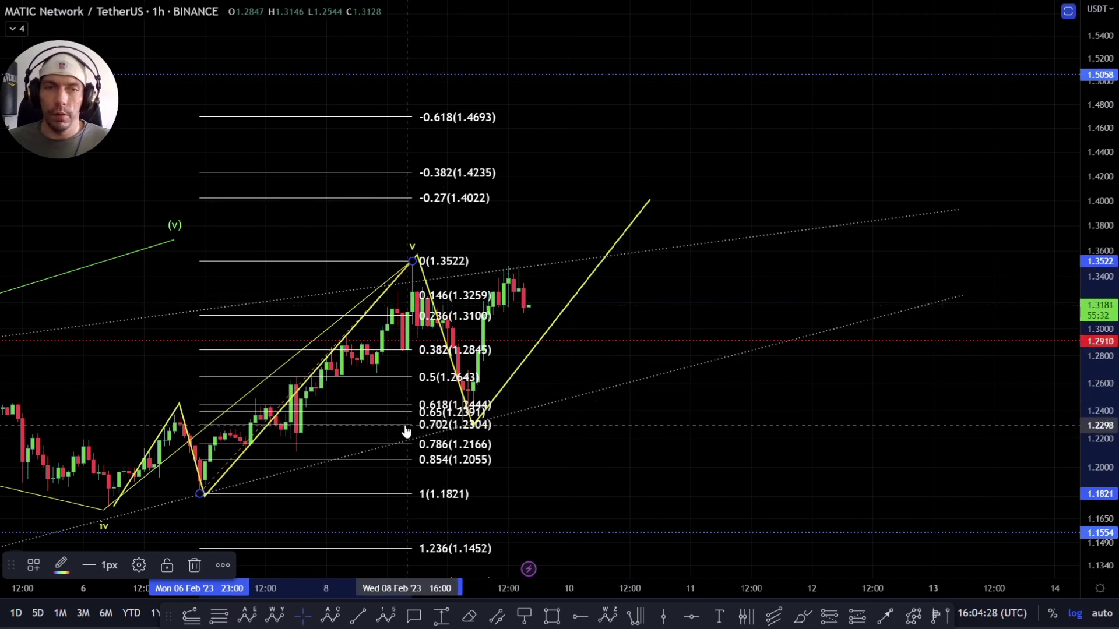
pyautogui.moveTo(370, 496); pyautogui.dragTo(548, 424)
pyautogui.moveTo(781, 405); pyautogui.dragTo(773, 435)
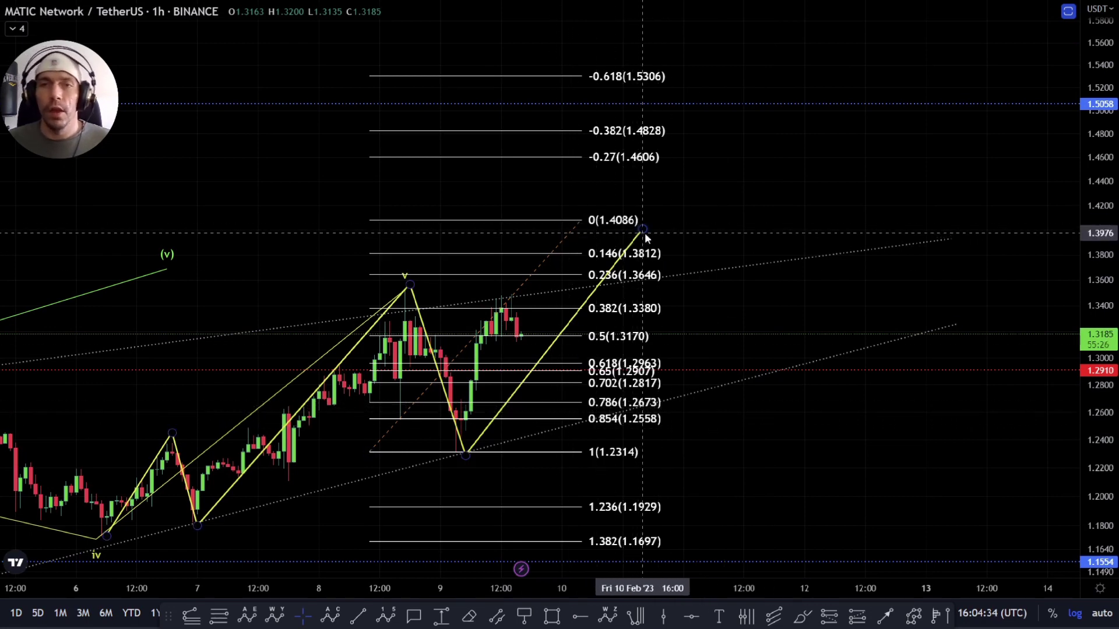
# - Move the zigzag path's end point to the retracement's 0 level at 1.4086, and delete the retracement
pyautogui.moveTo(642, 230); pyautogui.dragTo(586, 220)
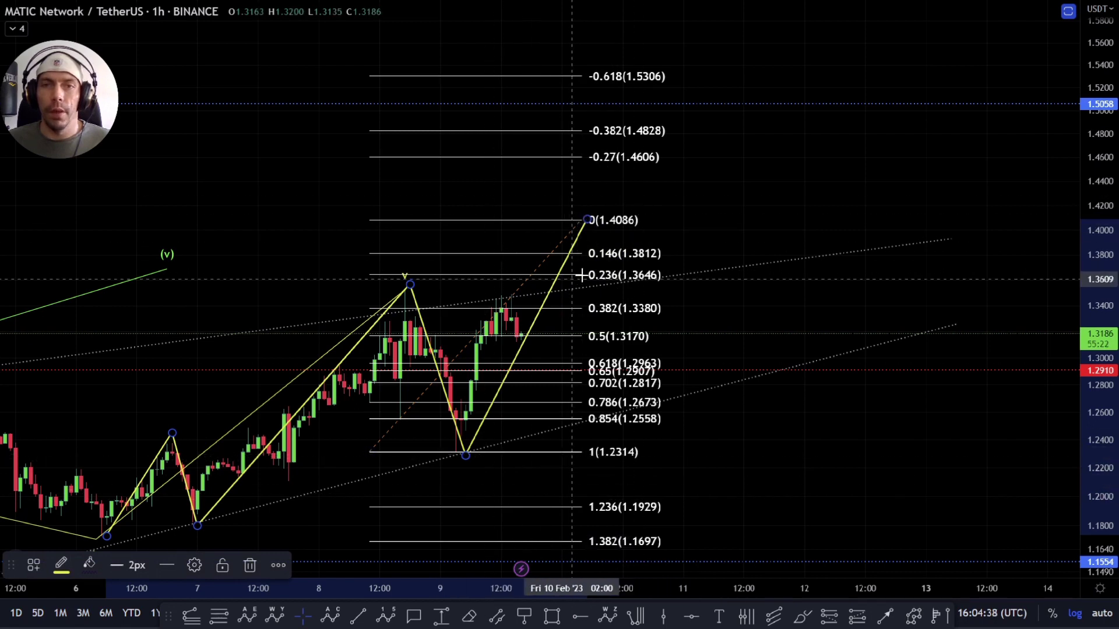
pyautogui.click(603, 267)
pyautogui.press('Delete')
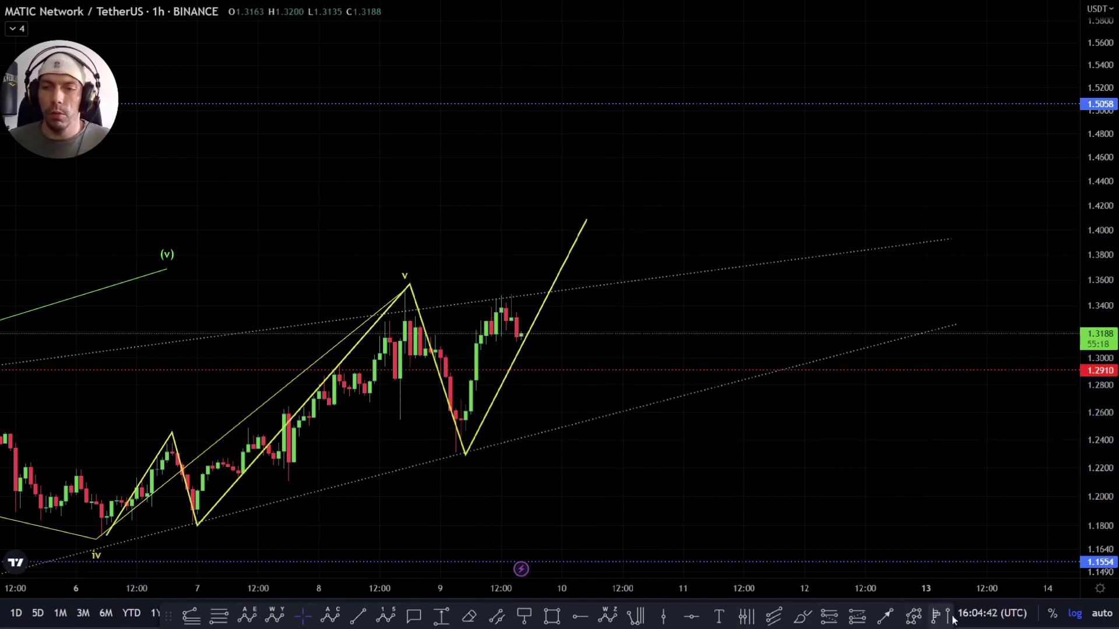
# - Shift the whole zigzag path slightly earlier so its last low sits on the 9 February low candle
pyautogui.scroll(5, 564, 464)
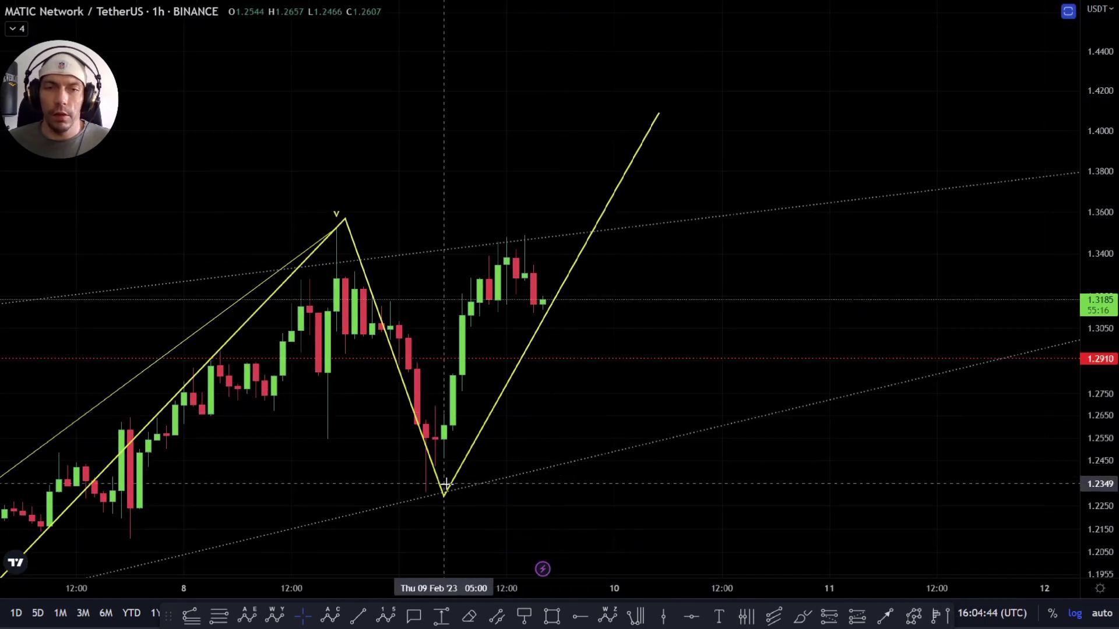
pyautogui.moveTo(444, 485); pyautogui.dragTo(427, 490)
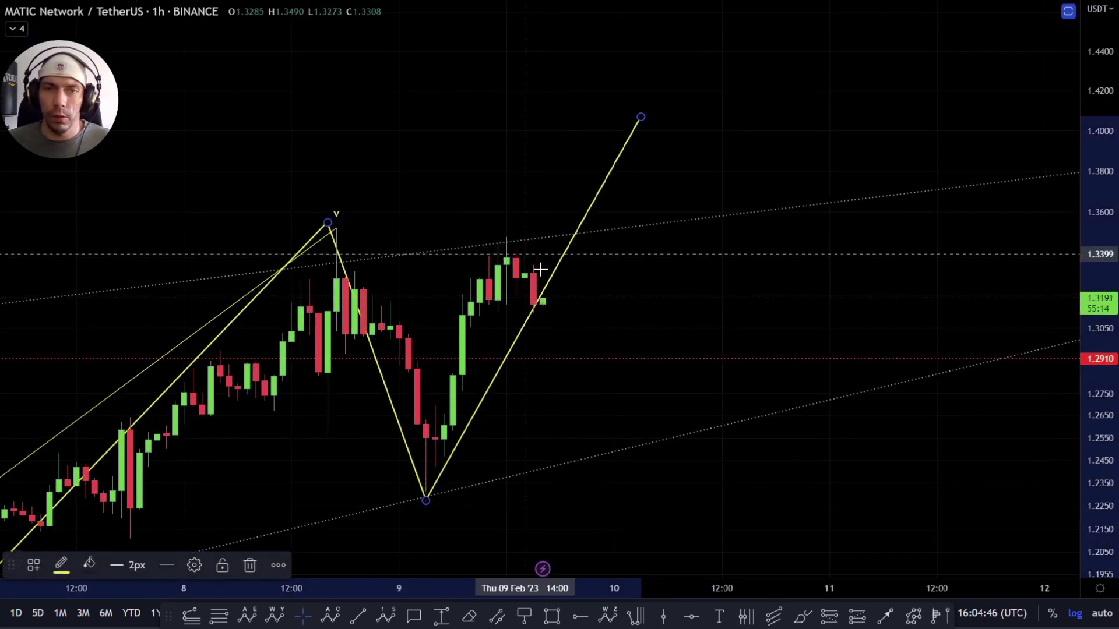
# - Draw an Elliott impulse wave i–v from the 9 February low at 1.2298, and lower its wave v end to about 1.36
pyautogui.click(388, 615)
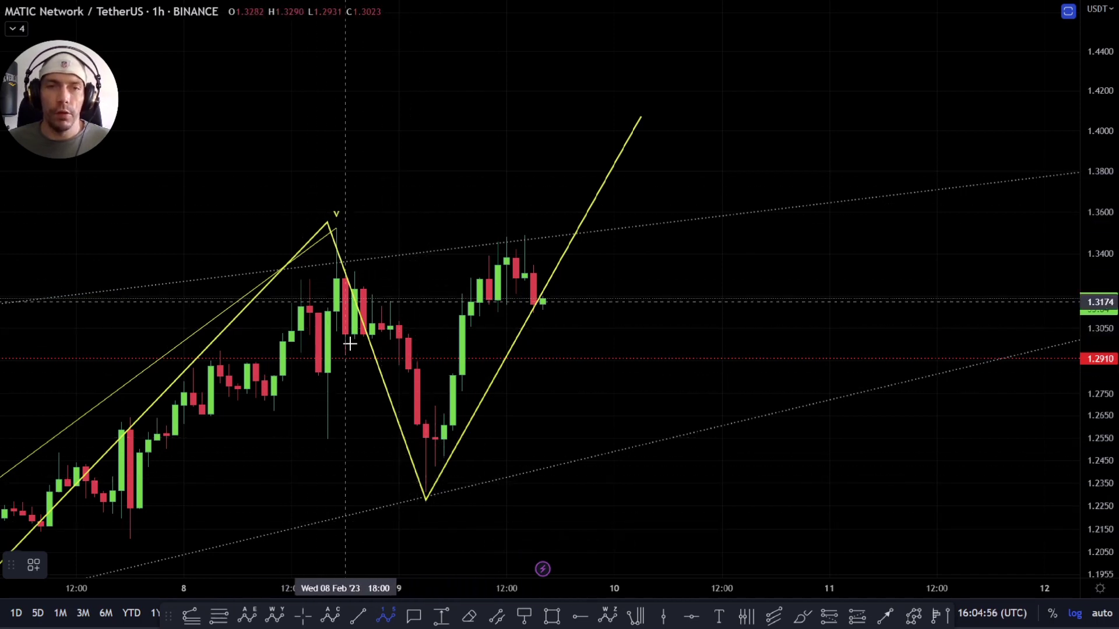
pyautogui.click(423, 496)
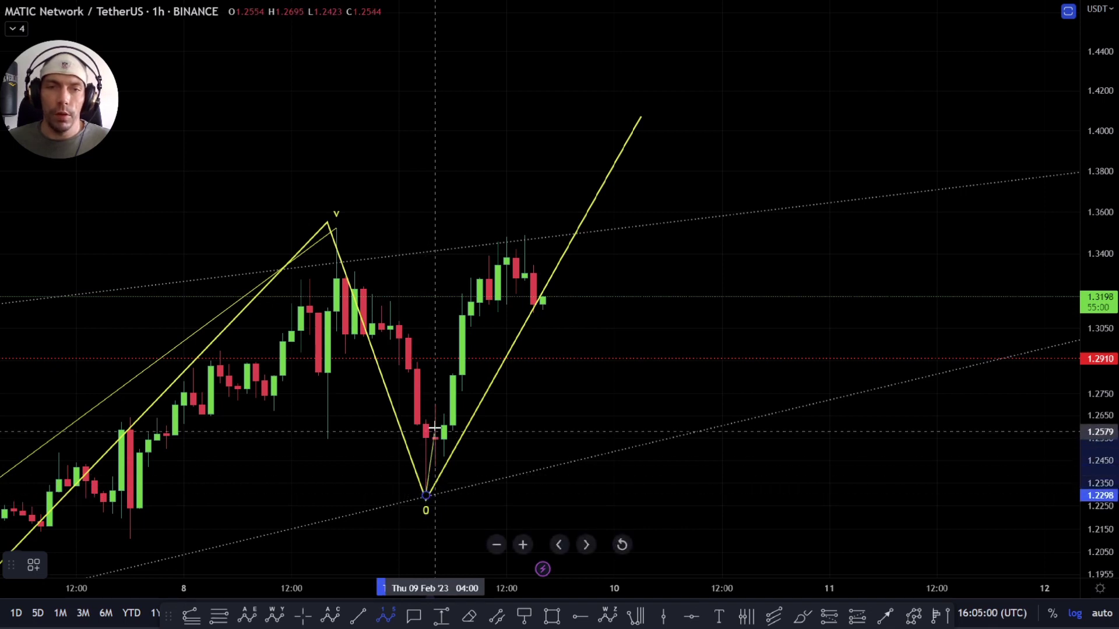
pyautogui.click(435, 402)
pyautogui.click(444, 460)
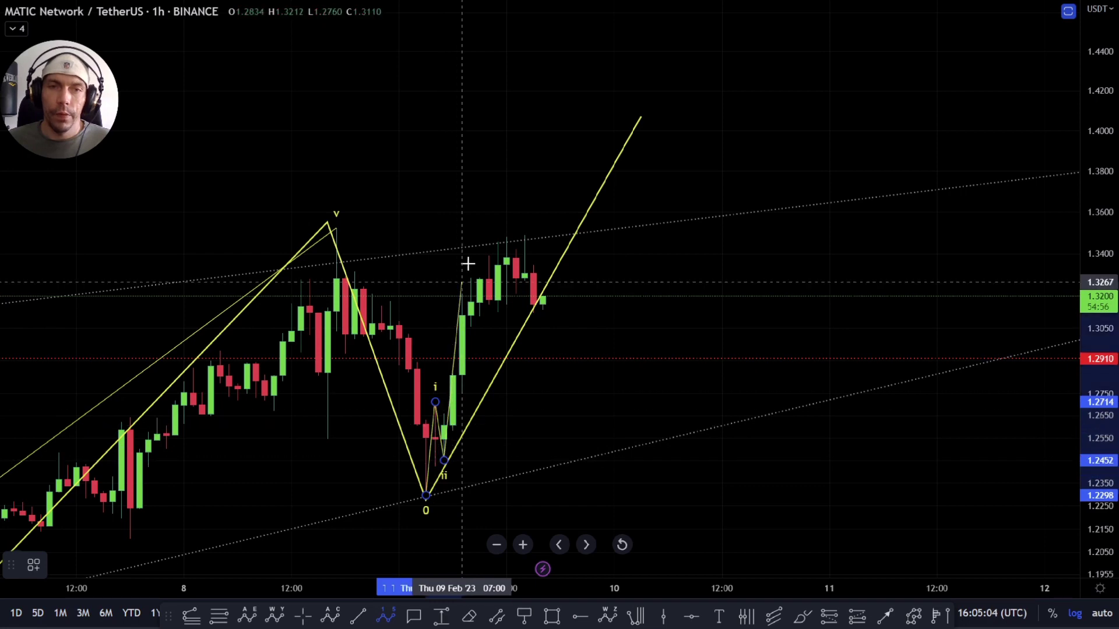
pyautogui.click(490, 239)
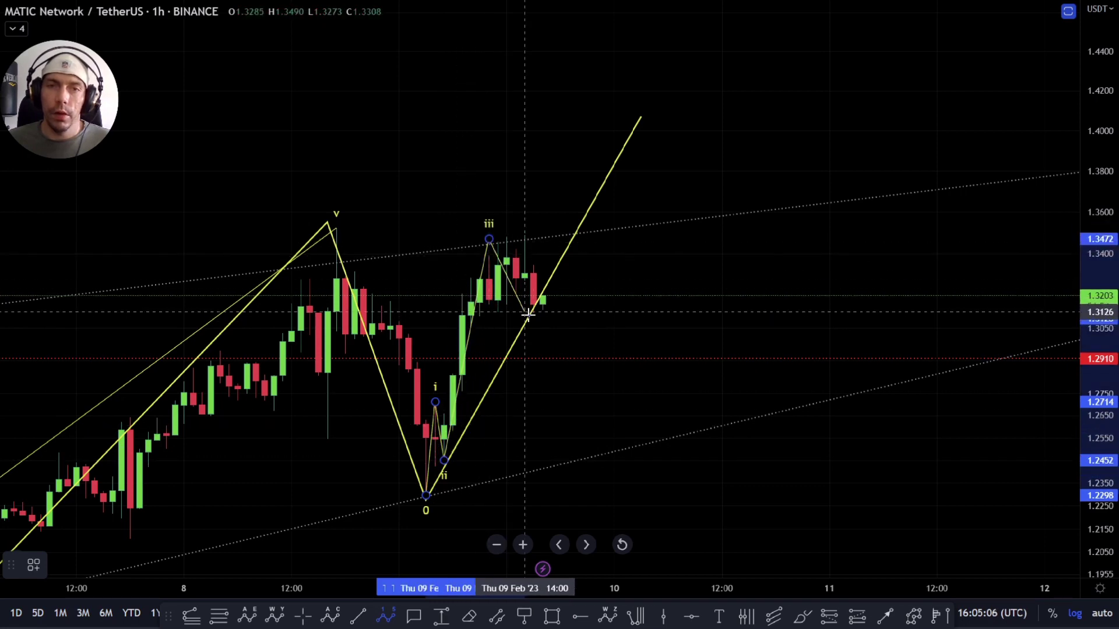
pyautogui.click(533, 316)
pyautogui.click(578, 148)
pyautogui.scroll(2, 621, 271)
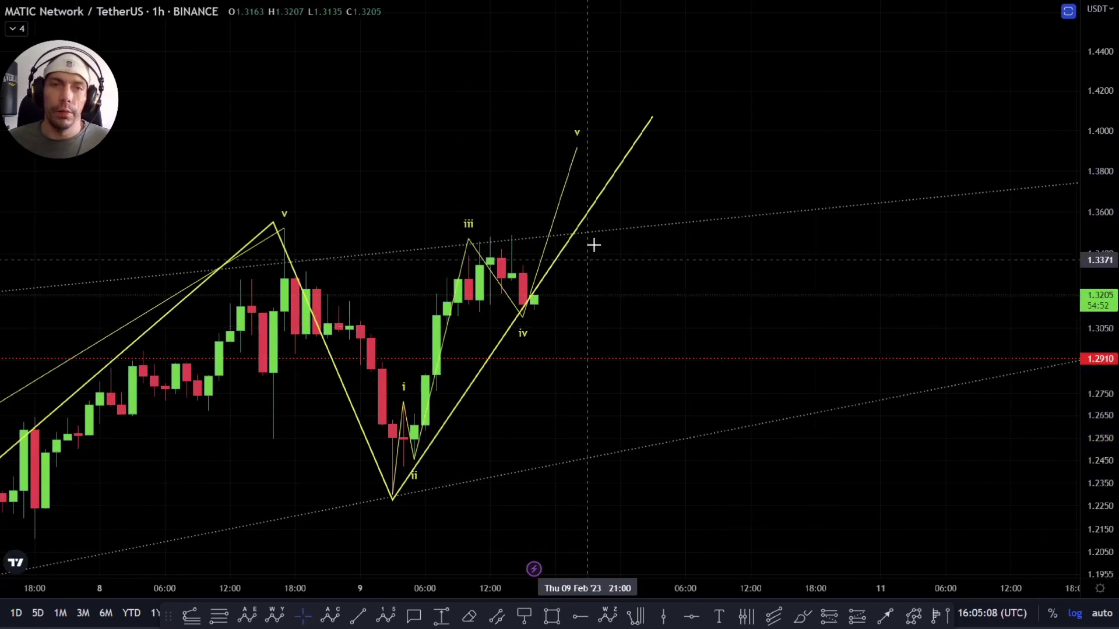
pyautogui.moveTo(579, 150); pyautogui.dragTo(561, 221)
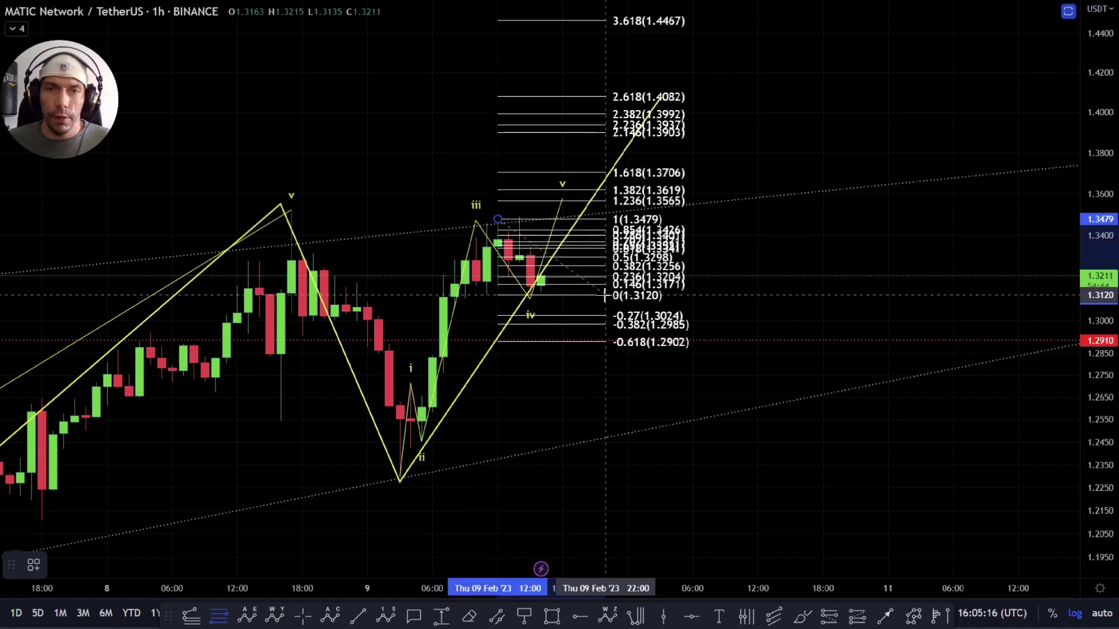
# - Measure the wave iv extension levels with a Fibonacci retracement from the 1.3479 high to the 1.3122 low, and delete it
pyautogui.click(530, 295)
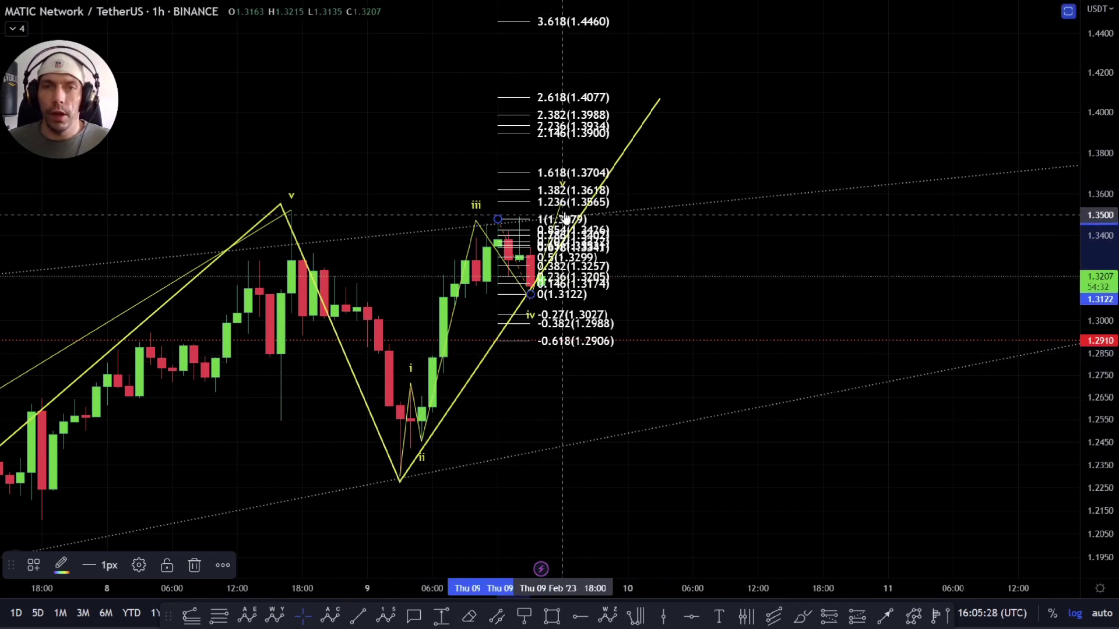
pyautogui.press('Delete')
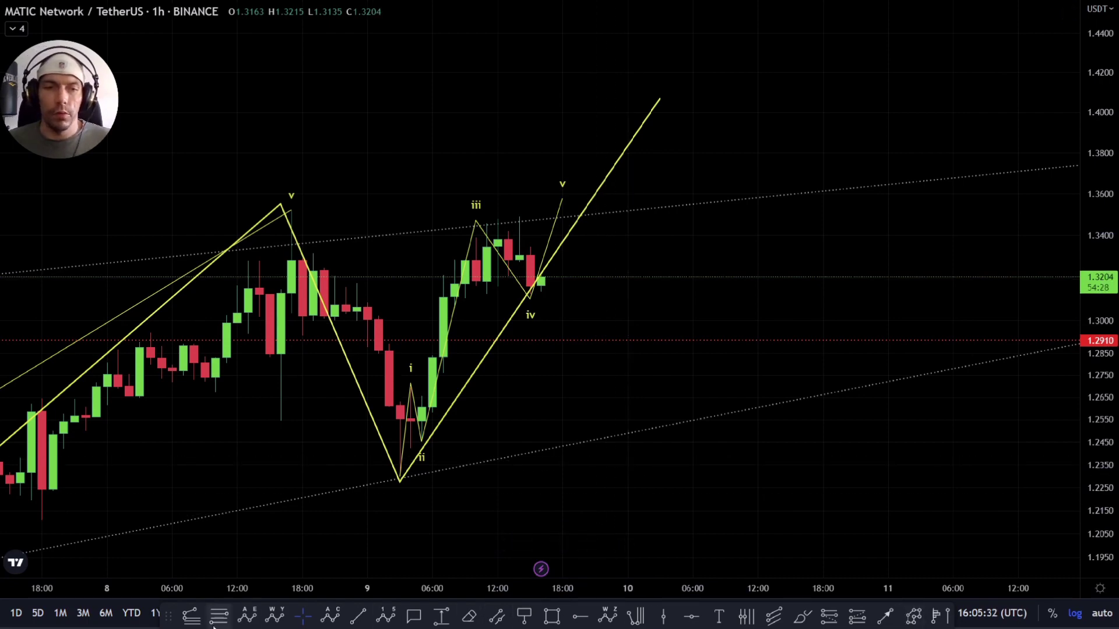
# - Measure the expected pullback levels with a Fibonacci retracement from the 9 February low at 1.2311 up to the projected wave v end at 1.3581
pyautogui.click(400, 476)
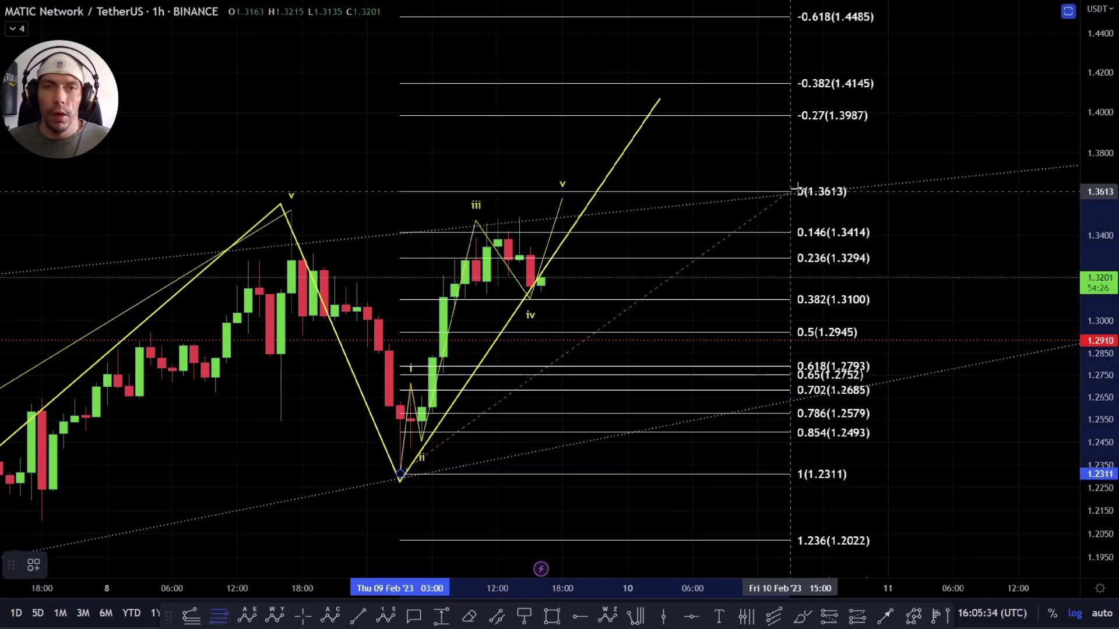
pyautogui.click(800, 198)
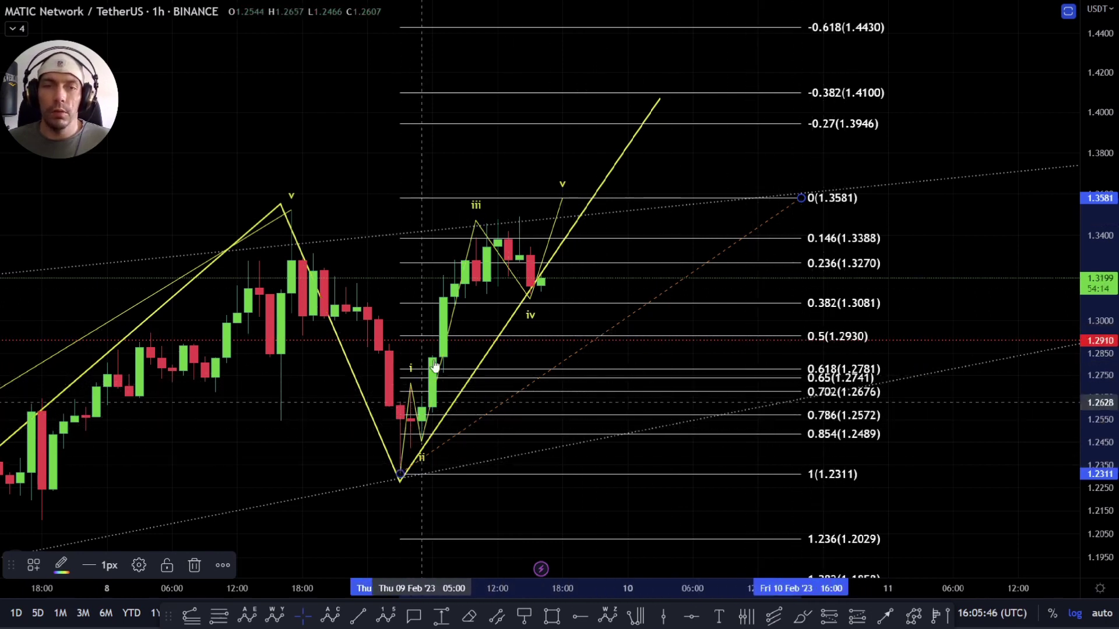
pyautogui.scroll(-2, 565, 357)
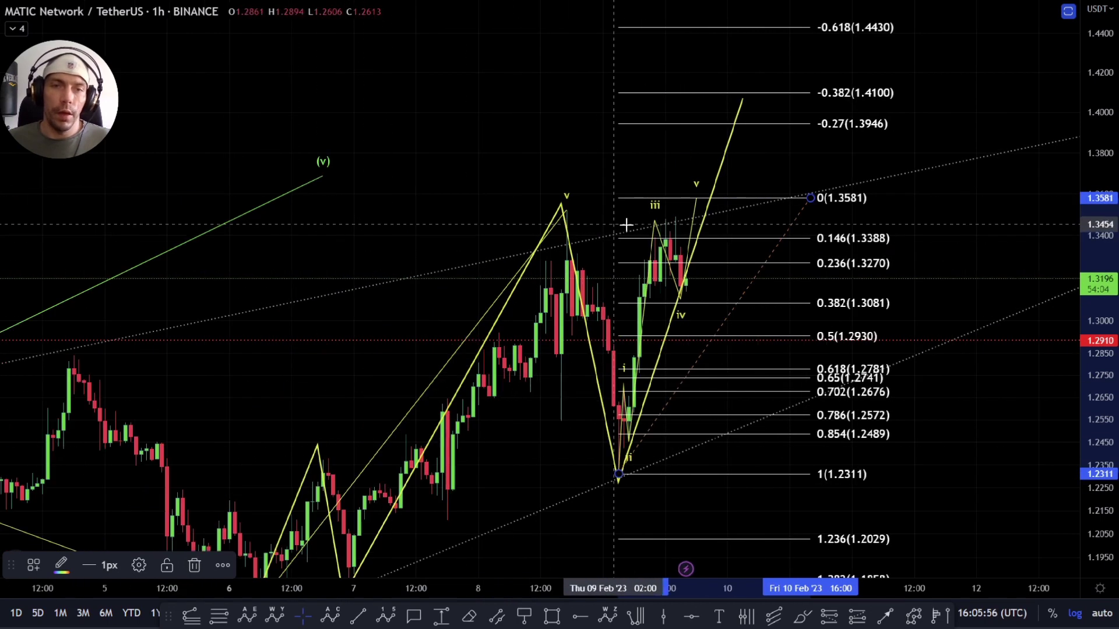
pyautogui.scroll(-2, 564, 425)
pyautogui.moveTo(565, 424); pyautogui.dragTo(616, 326)
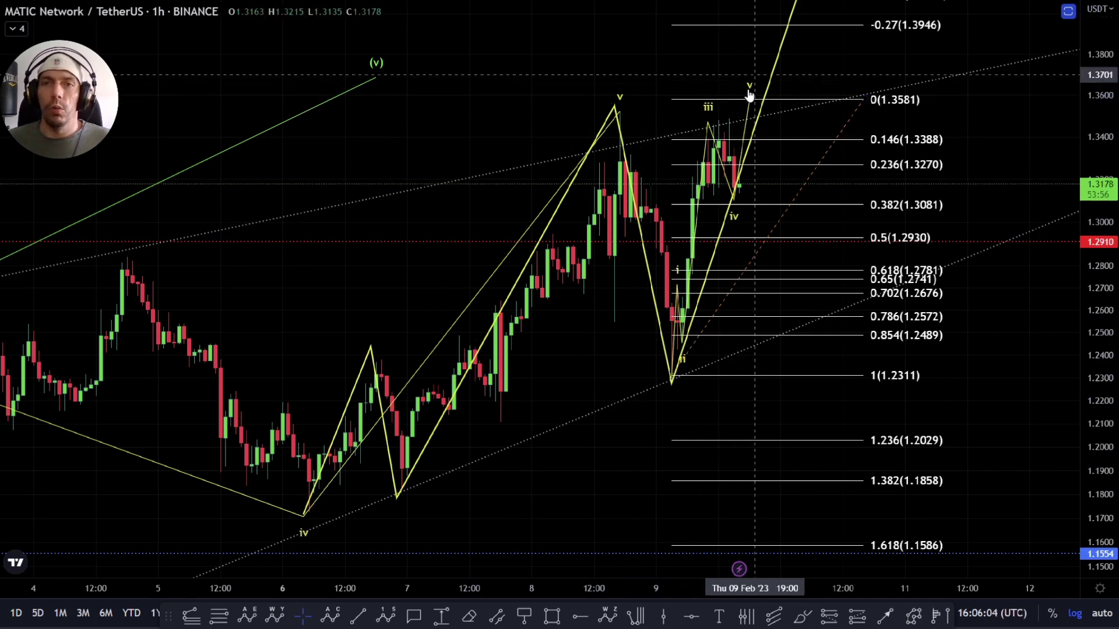
pyautogui.moveTo(728, 95); pyautogui.dragTo(683, 136)
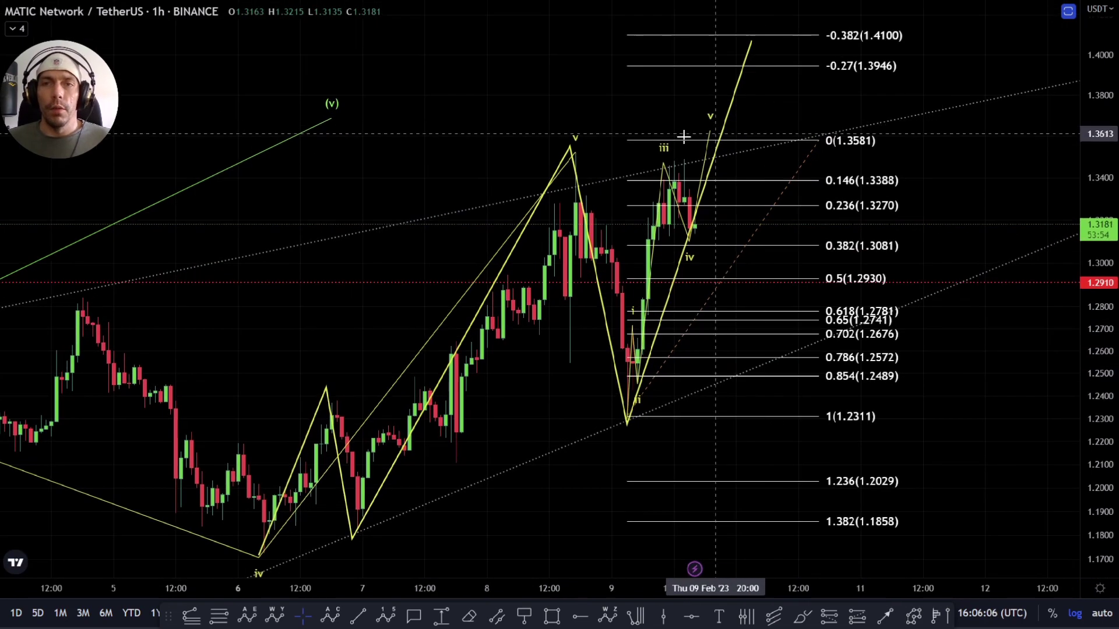
pyautogui.moveTo(773, 126); pyautogui.dragTo(615, 175)
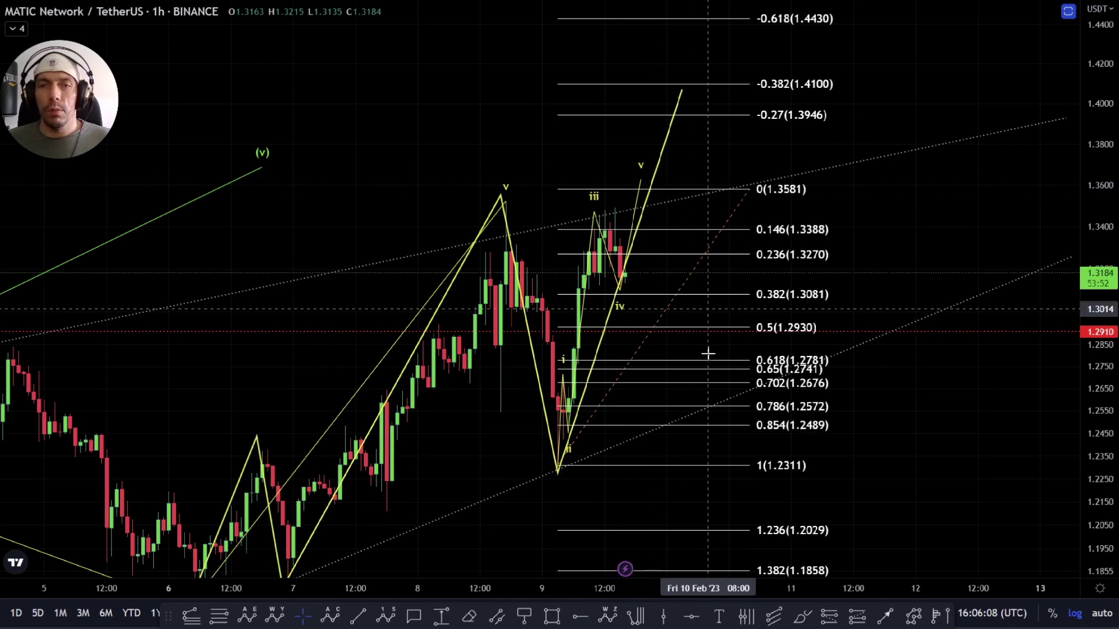
pyautogui.moveTo(686, 485); pyautogui.dragTo(667, 464)
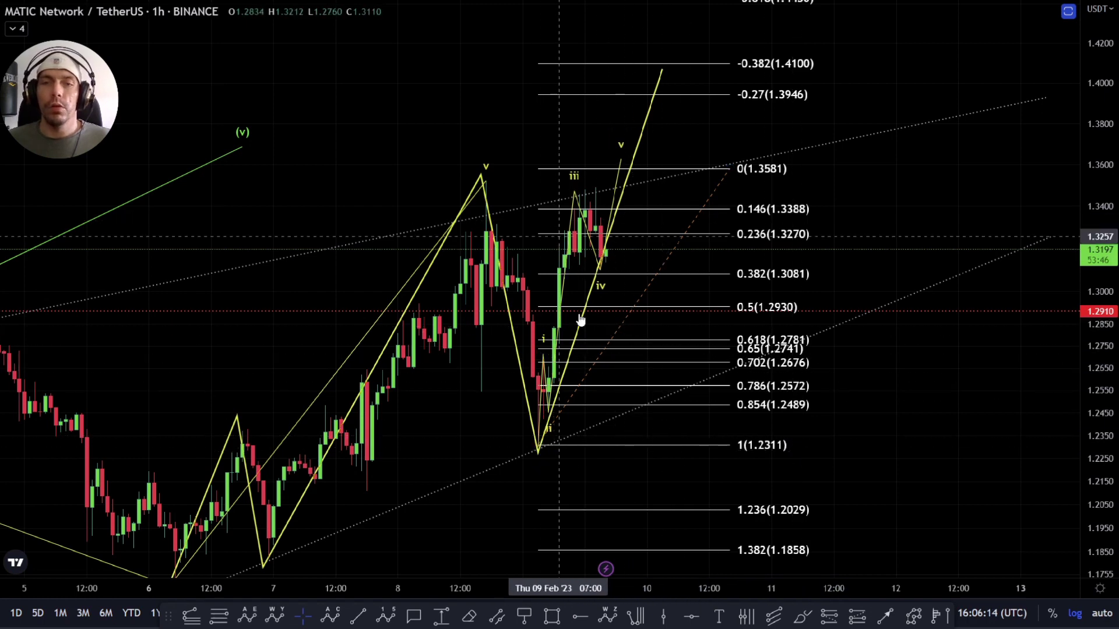
# - Draw a path from about 1.23 up to 1.36, down to about 1.27 near the 0.618–0.65 levels, and up to about 1.42
pyautogui.click(913, 614)
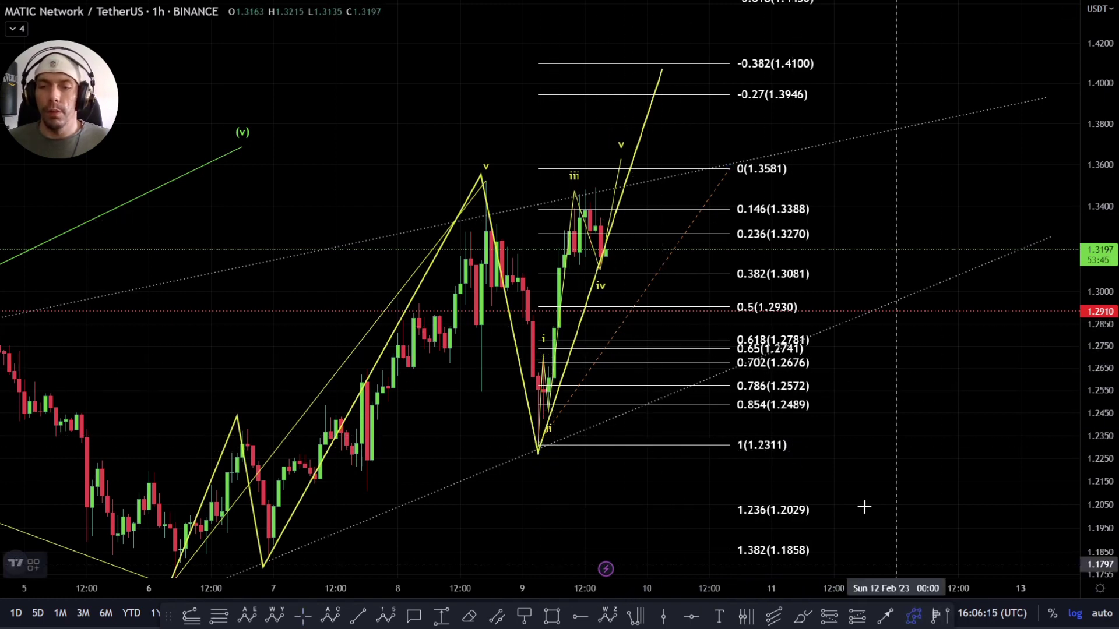
pyautogui.click(568, 447)
pyautogui.click(652, 160)
pyautogui.click(714, 352)
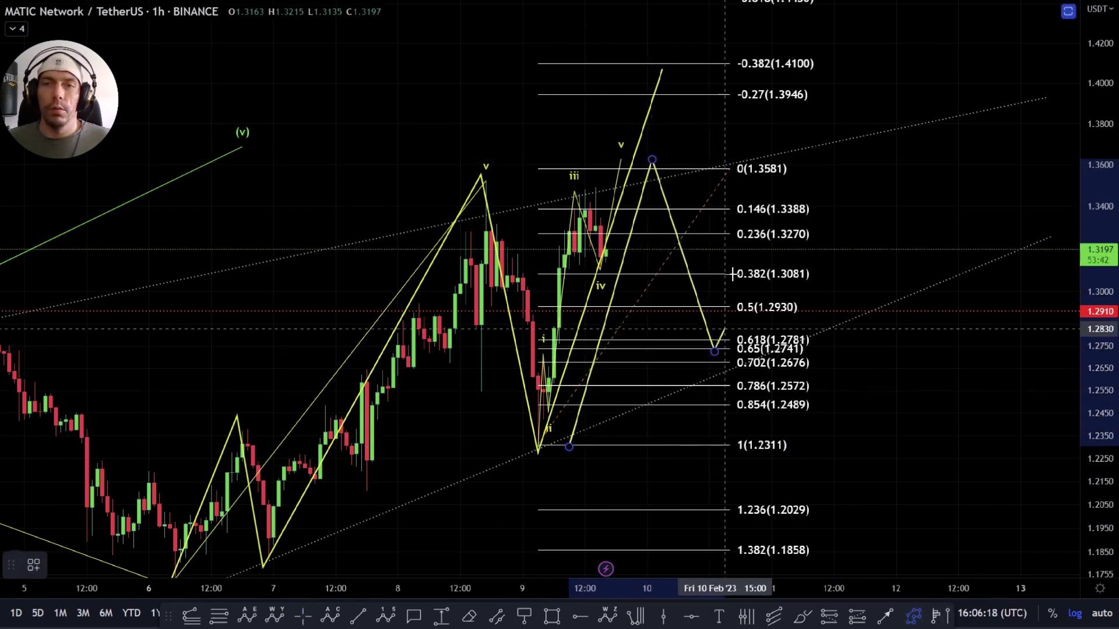
pyautogui.click(776, 46)
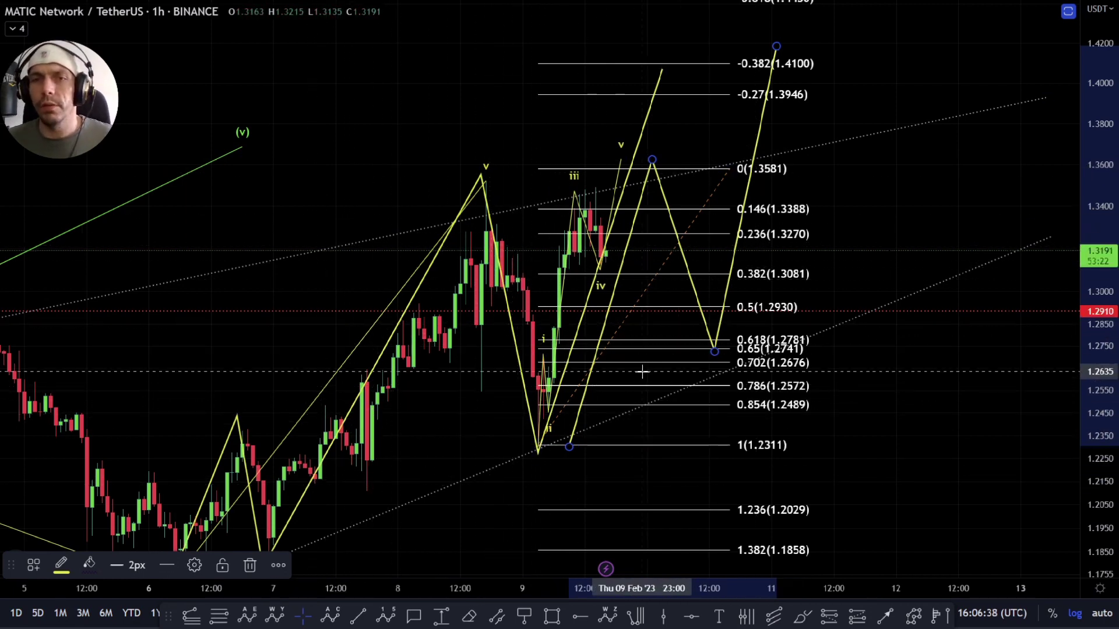
# - Raise the small impulse's wave v end to about 1.375, and delete the Fibonacci retracement
pyautogui.click(621, 156)
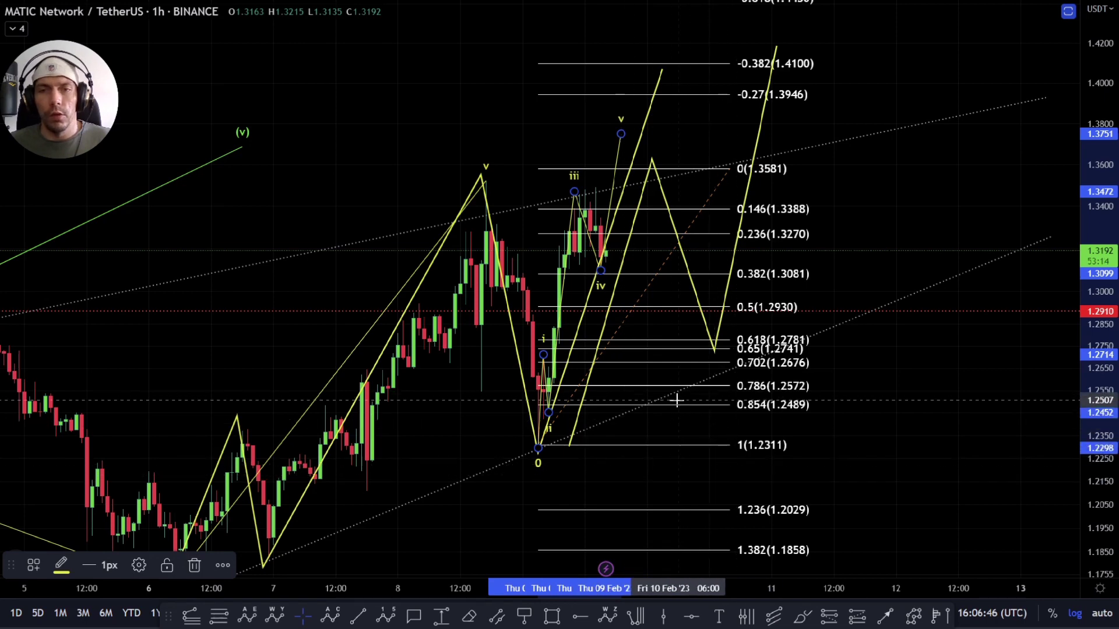
pyautogui.press('Delete')
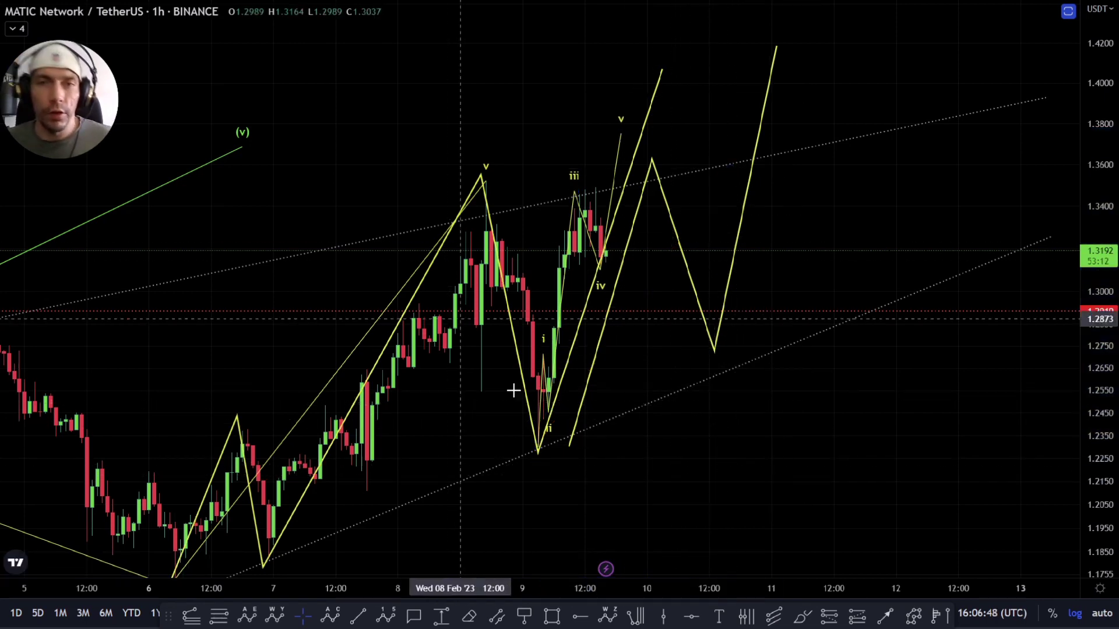
# - Measure downside targets with a trend-based Fibonacci extension from the 1.3522 high to the 1.2311 low and the 1.3490 high, and delete it
pyautogui.scroll(-4, 678, 434)
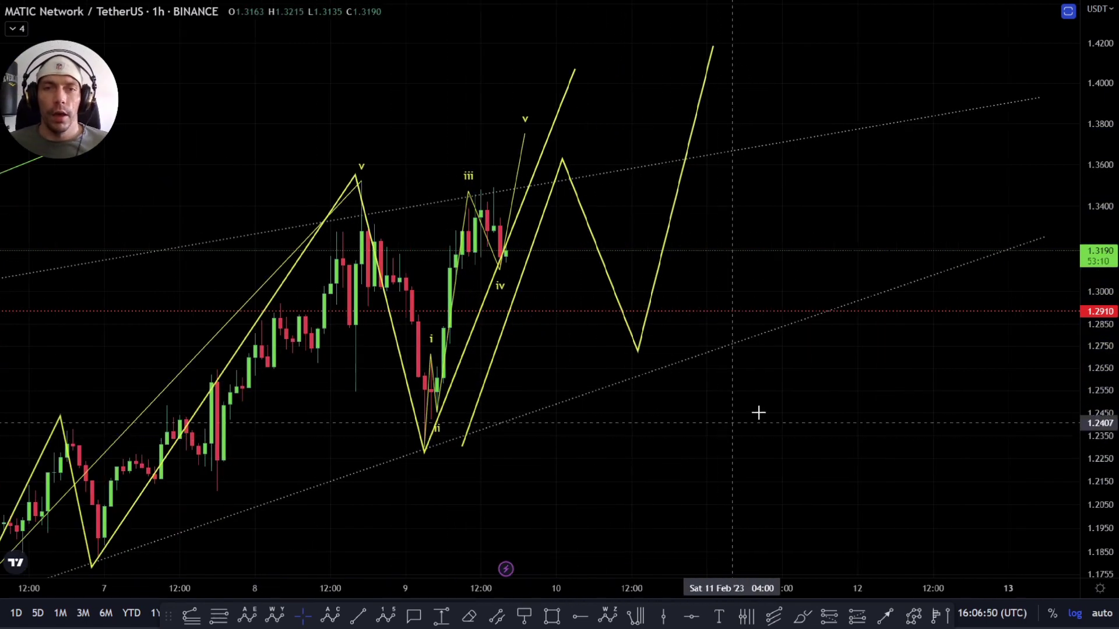
pyautogui.moveTo(690, 424); pyautogui.dragTo(647, 428)
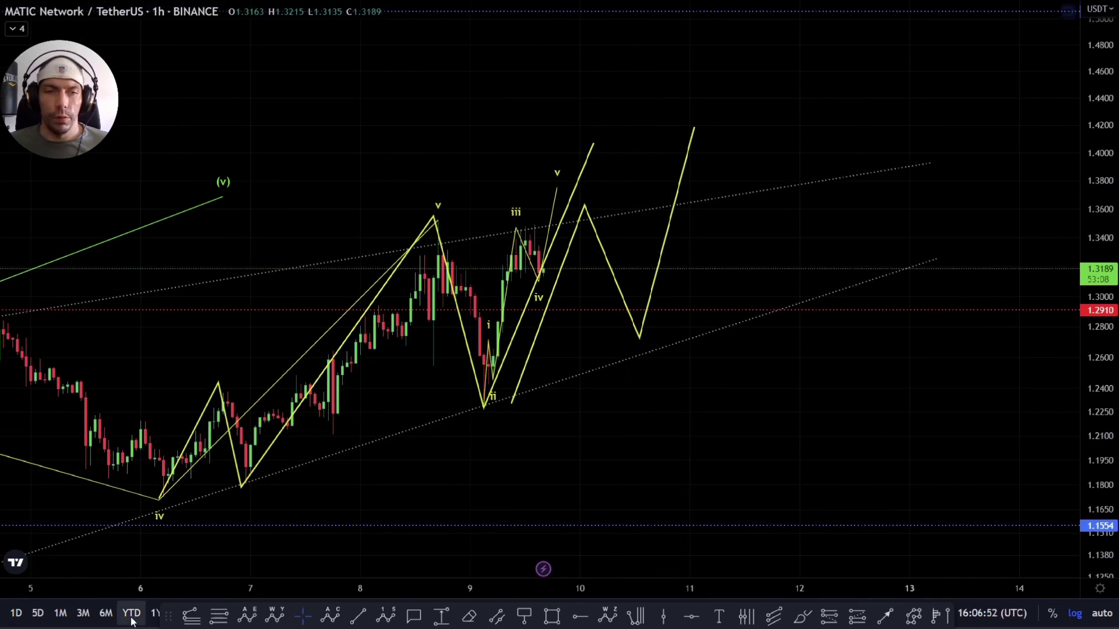
pyautogui.click(191, 616)
pyautogui.click(438, 220)
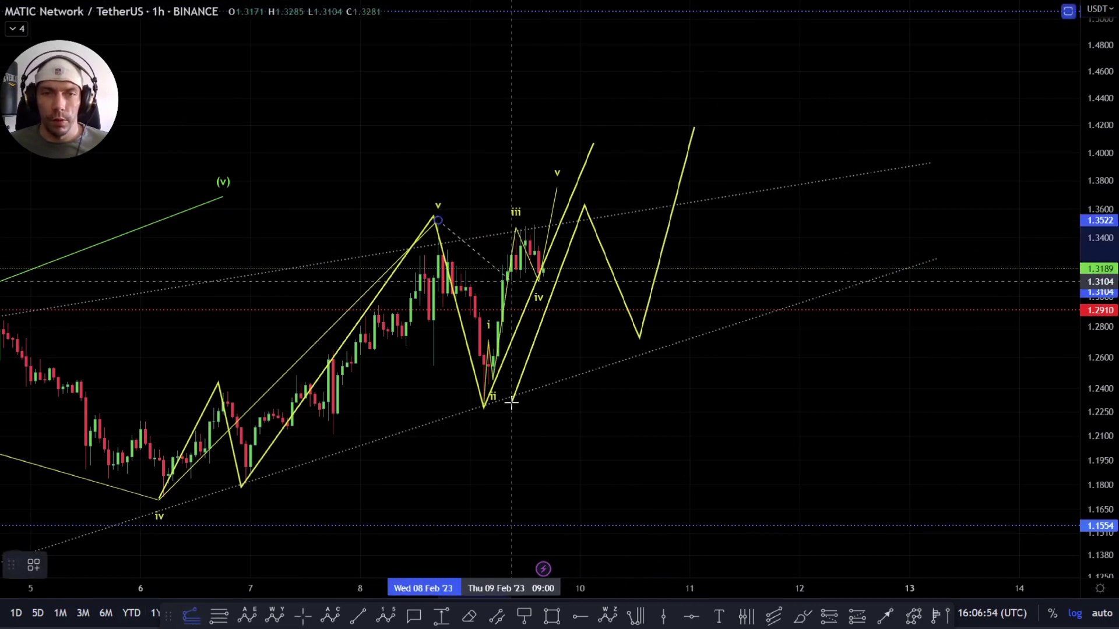
pyautogui.click(484, 402)
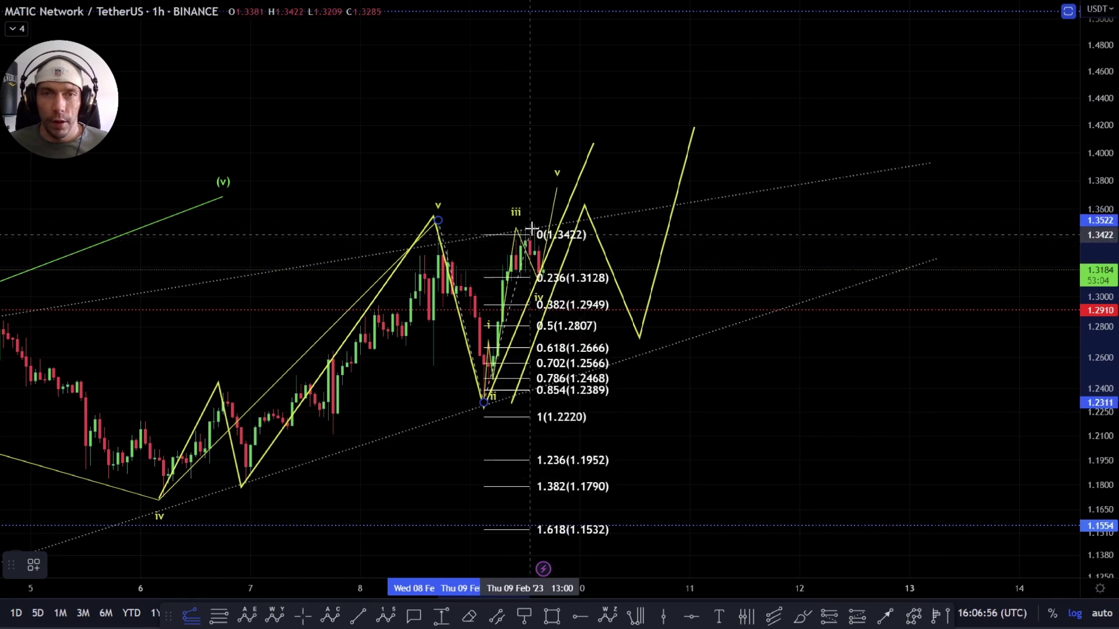
pyautogui.click(536, 228)
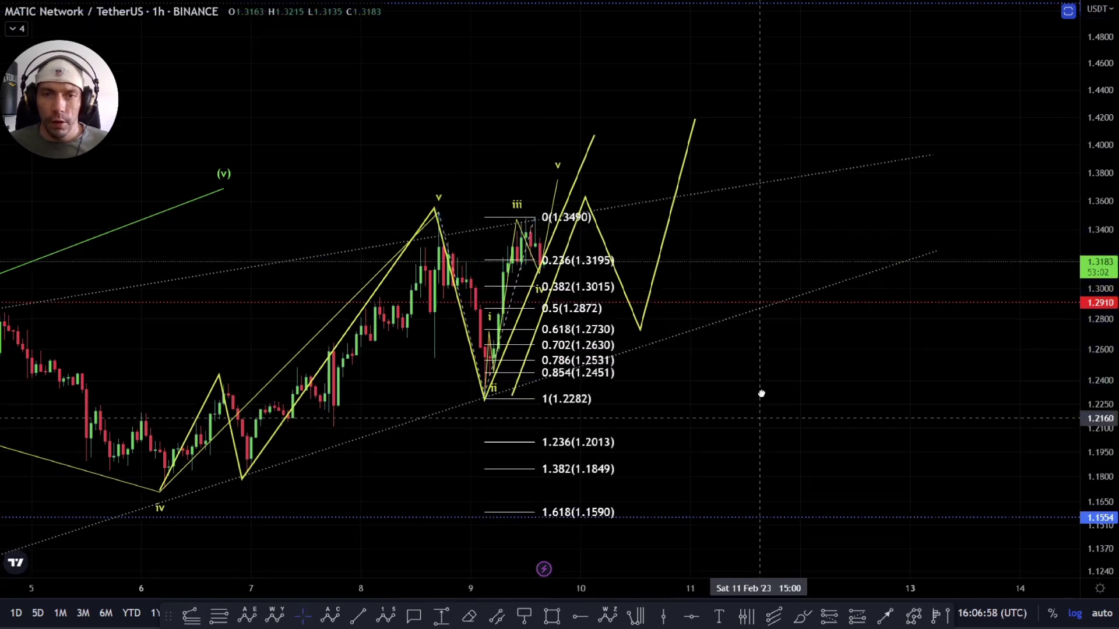
pyautogui.scroll(-1, 743, 402)
pyautogui.scroll(-1, 727, 411)
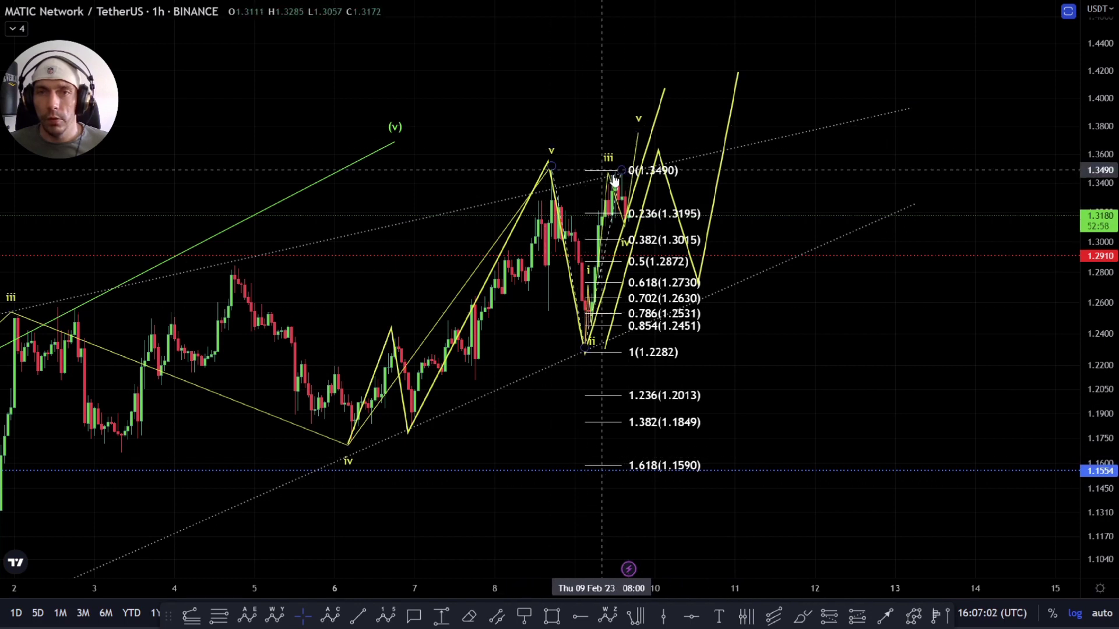
pyautogui.click(554, 171)
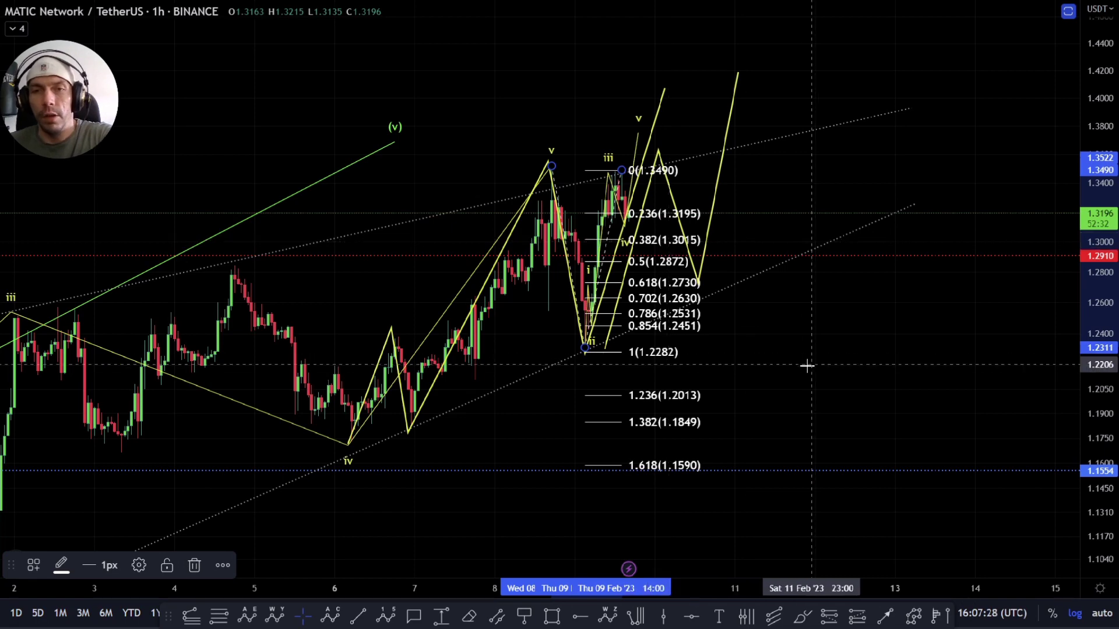
pyautogui.scroll(5, 641, 330)
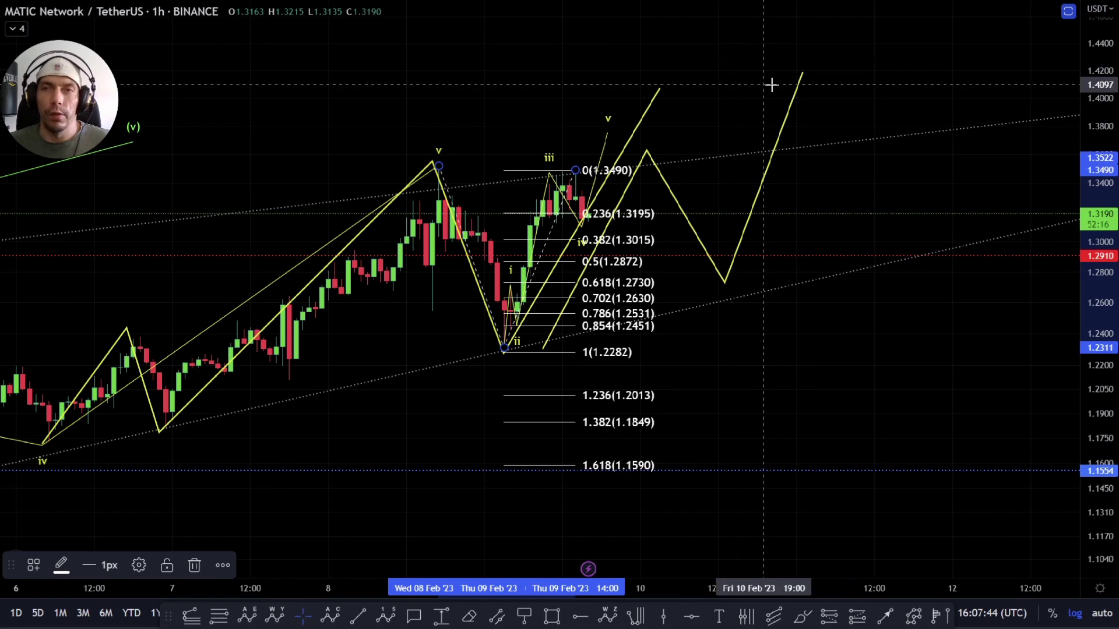
pyautogui.scroll(-5, 794, 71)
pyautogui.moveTo(854, 310); pyautogui.dragTo(680, 342)
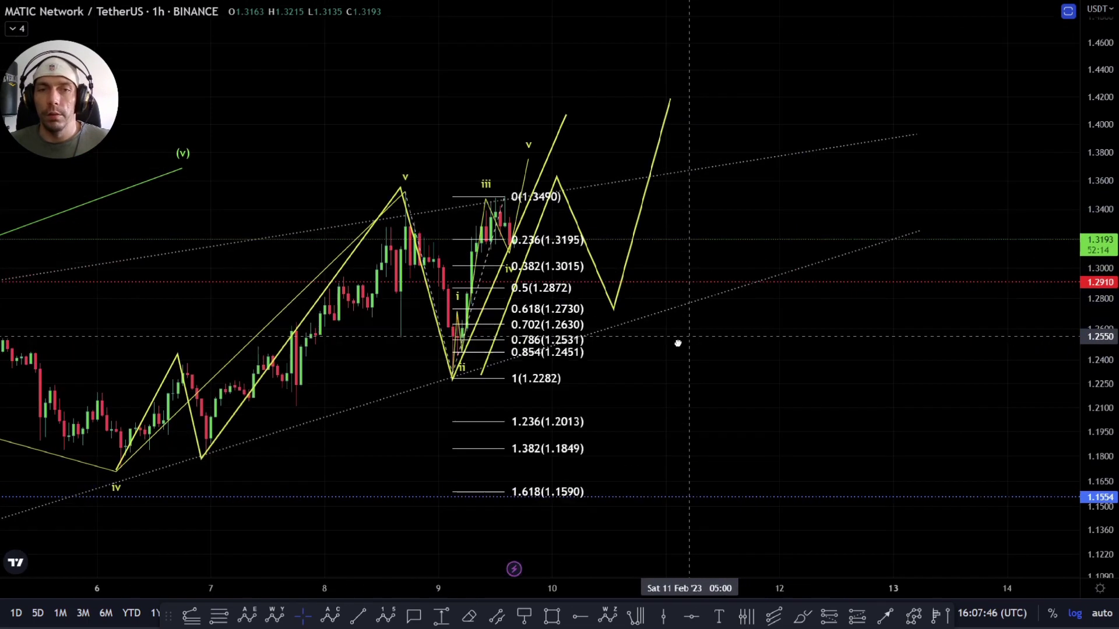
pyautogui.press('Delete')
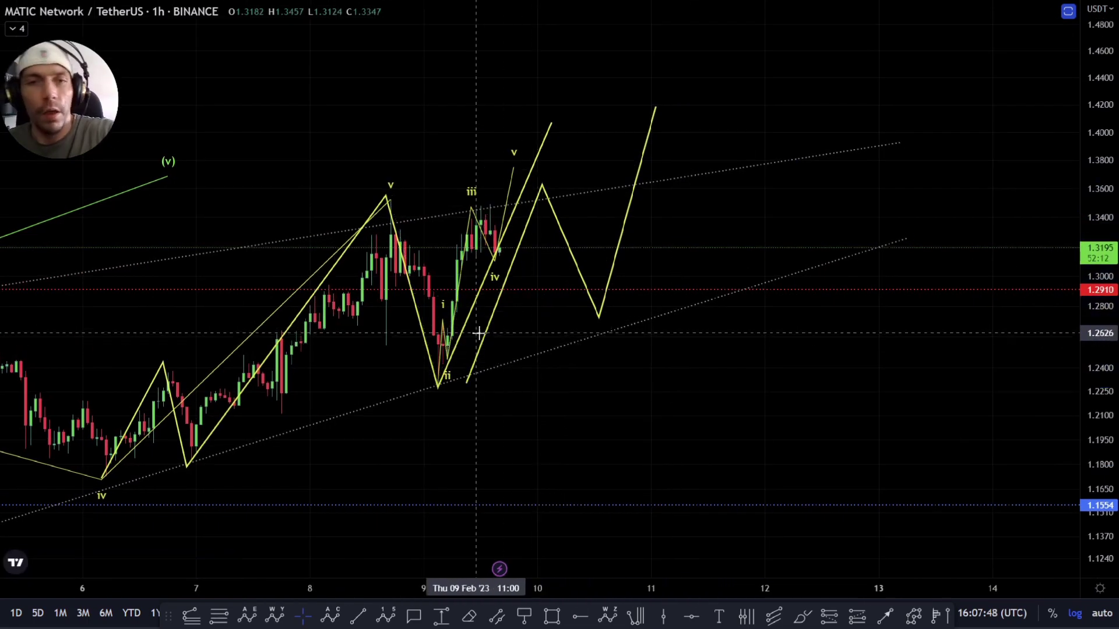
# - Delete both thick yellow projection paths, the new up-down-up path and the older zigzag path
pyautogui.click(488, 335)
pyautogui.press('Delete')
pyautogui.click(464, 326)
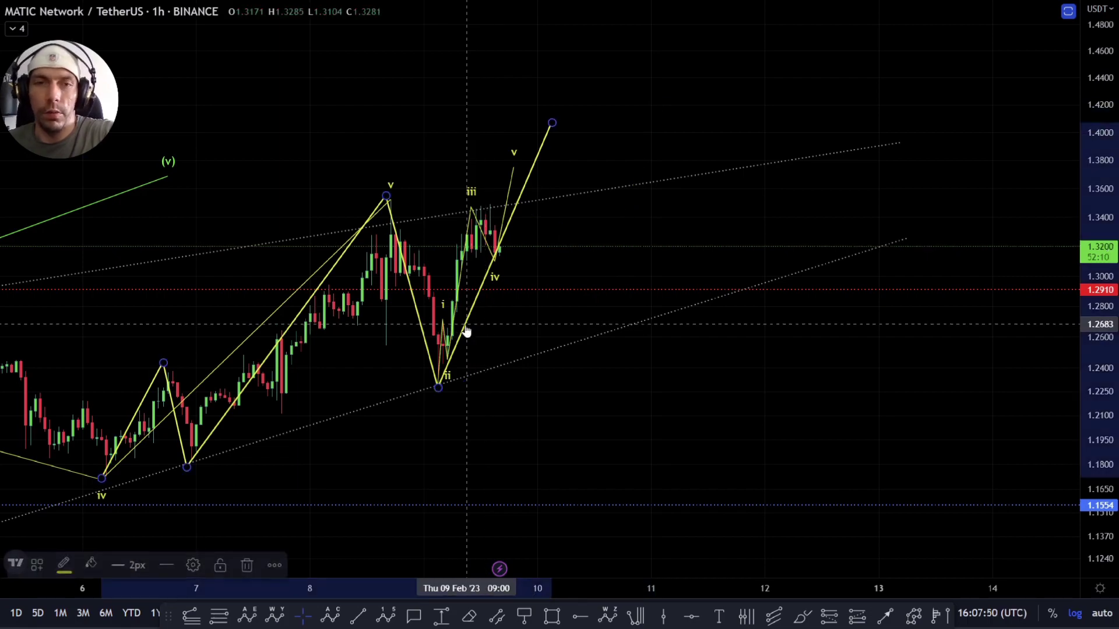
pyautogui.press('Delete')
# - Change the chart interval to 4 hours
pyautogui.scroll(-3, 871, 426)
pyautogui.scroll(-3, 993, 425)
pyautogui.moveTo(1004, 437); pyautogui.dragTo(796, 277)
pyautogui.scroll(-2, 871, 289)
pyautogui.moveTo(872, 289); pyautogui.dragTo(495, 262)
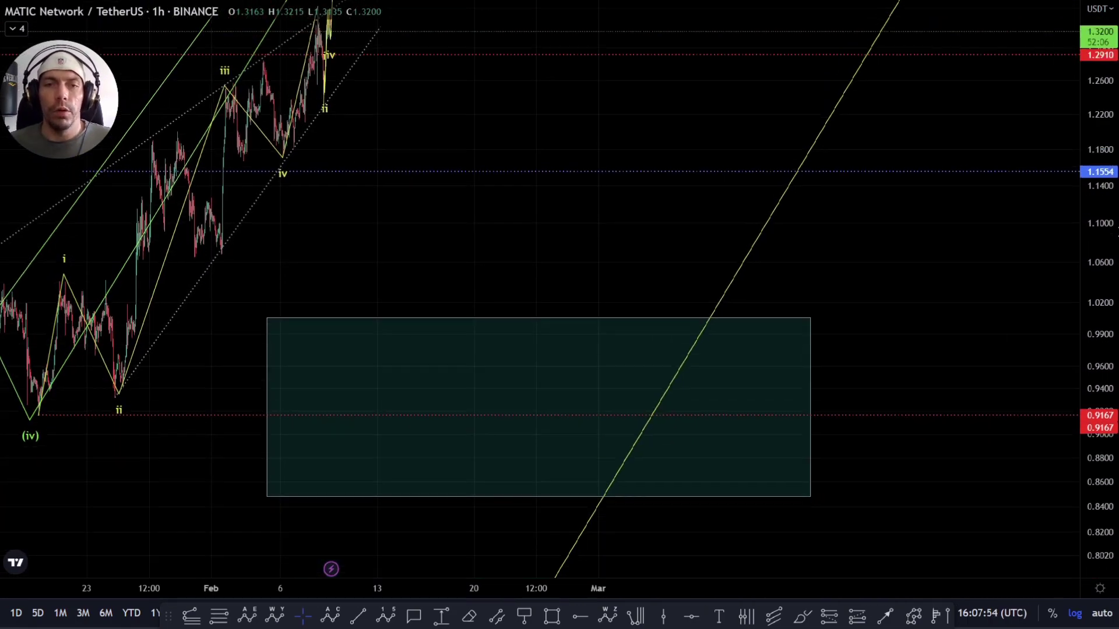
pyautogui.write('4H4')
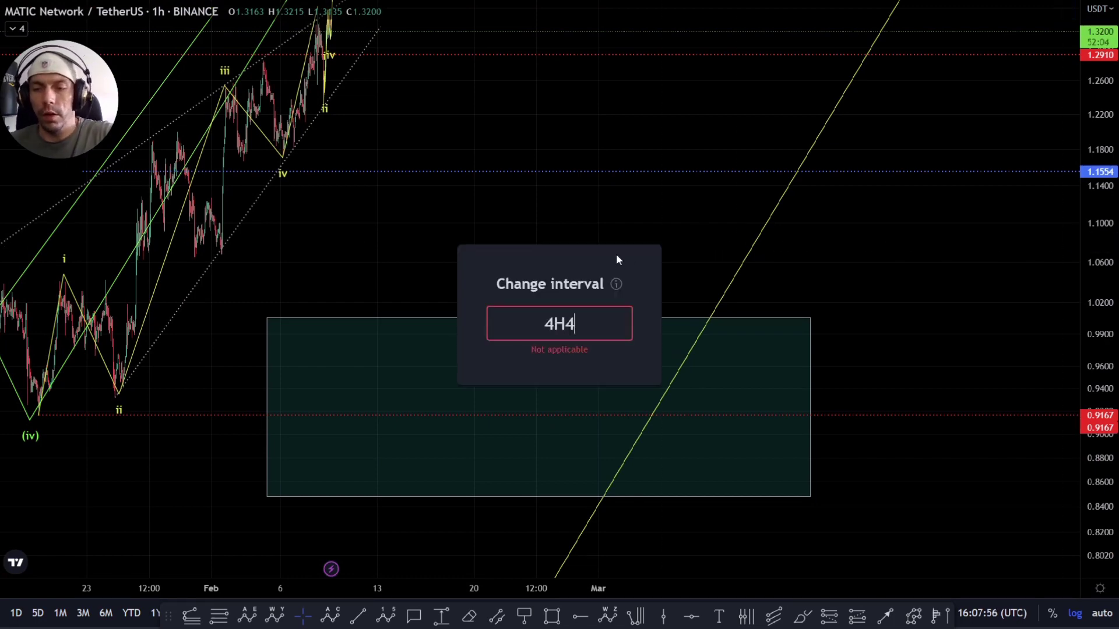
pyautogui.press('BackSpace')
pyautogui.press('Return')
# - Draw a path from the 0.7479 level up to the current high near 1.35 and down into the teal target box at about 0.95
pyautogui.scroll(2, 337, 453)
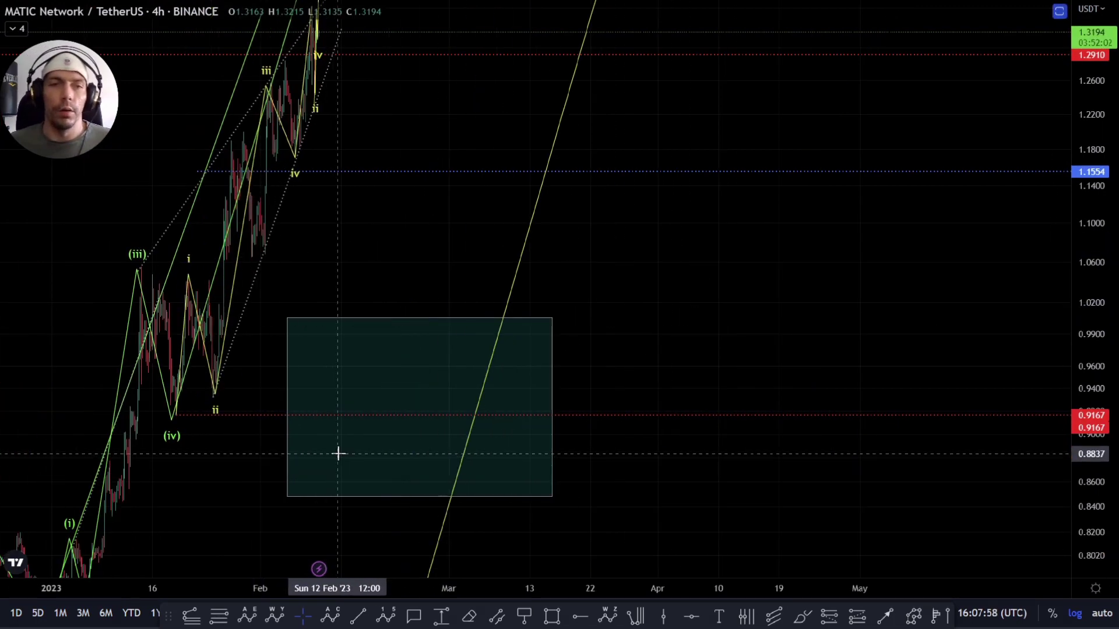
pyautogui.scroll(-3, 449, 532)
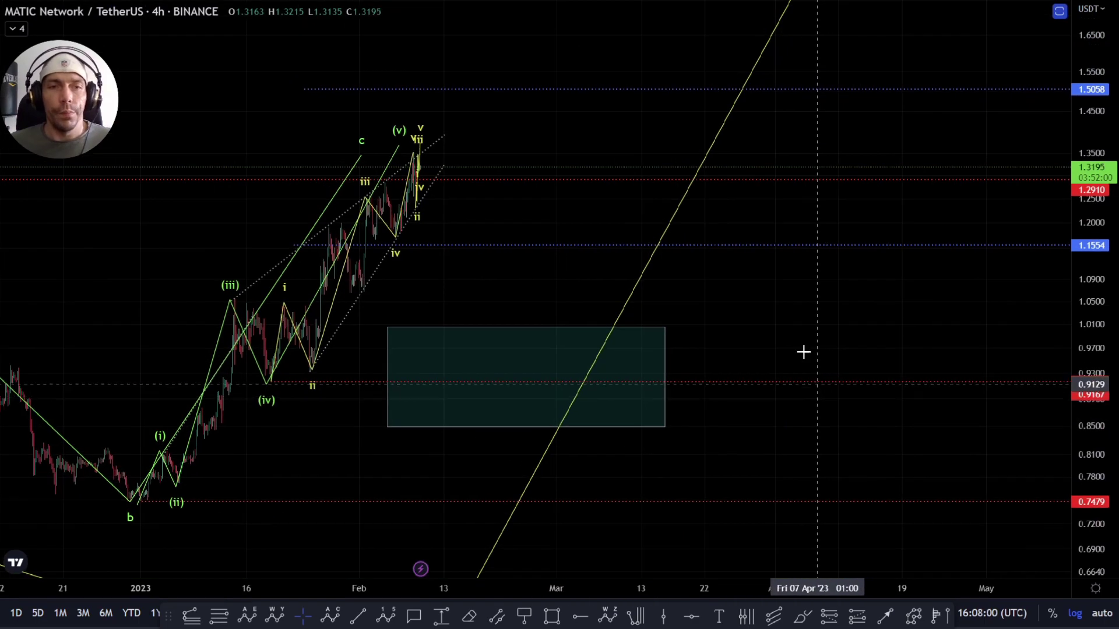
pyautogui.moveTo(489, 262); pyautogui.dragTo(610, 230)
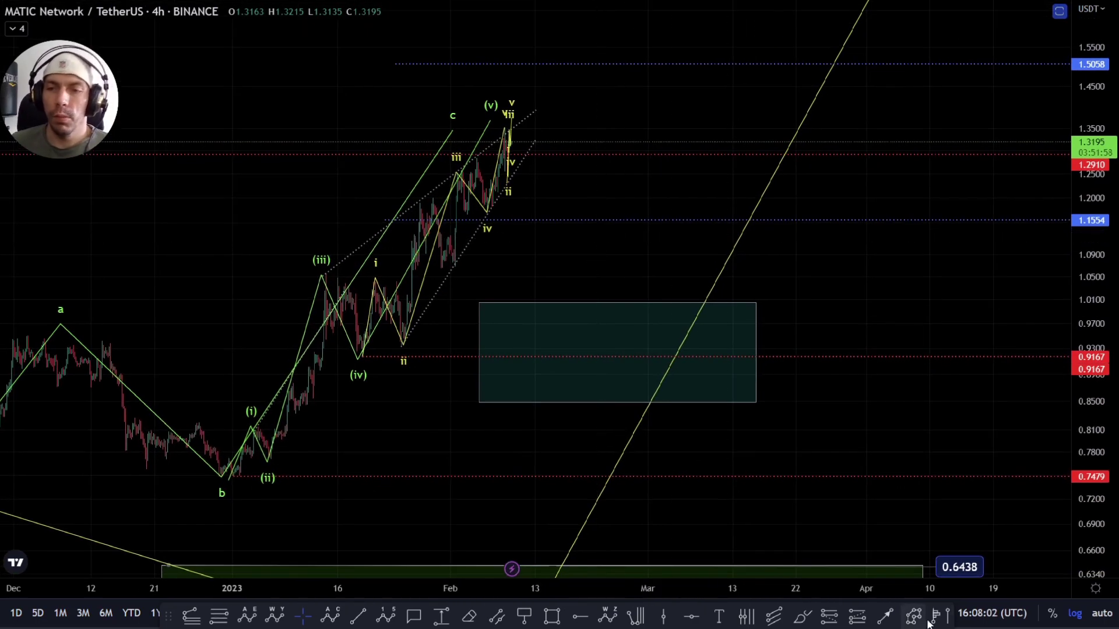
pyautogui.click(304, 476)
pyautogui.click(518, 129)
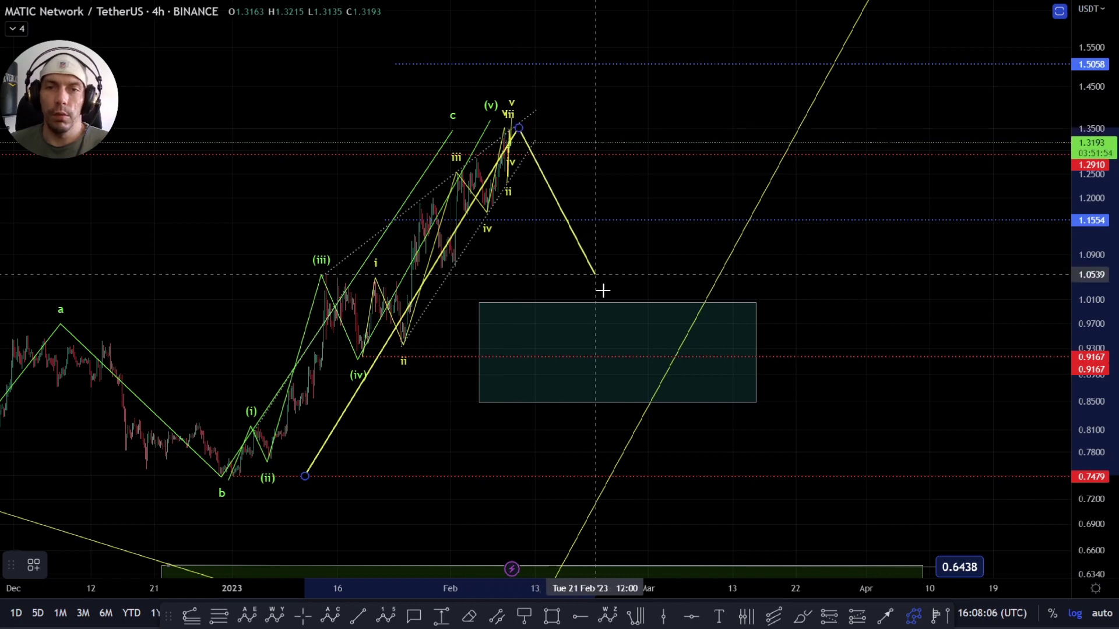
pyautogui.click(627, 335)
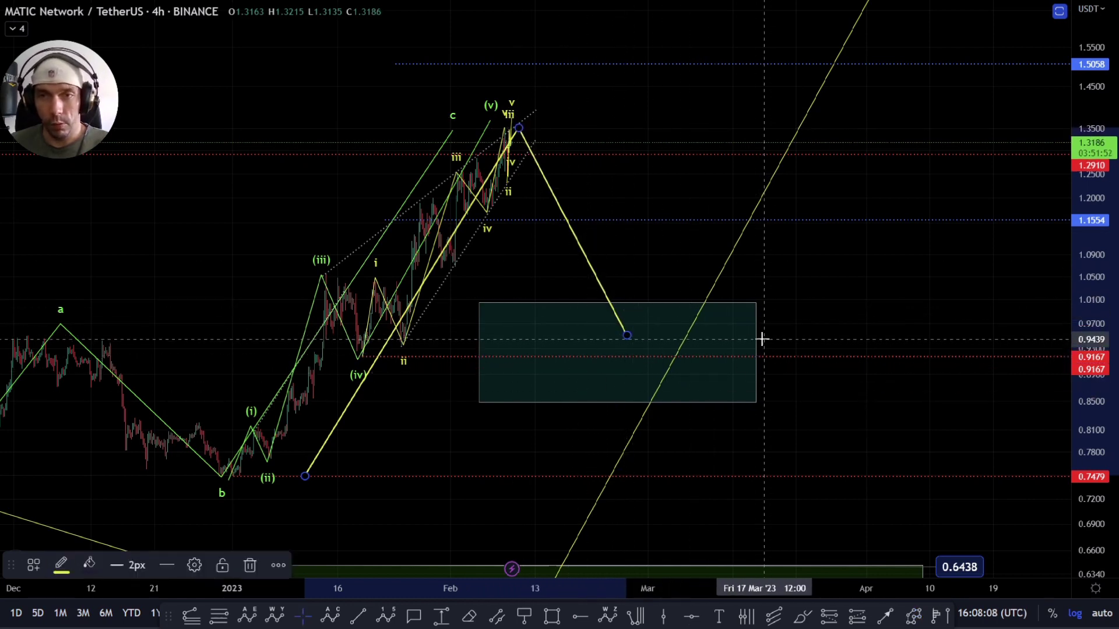
pyautogui.click(756, 342)
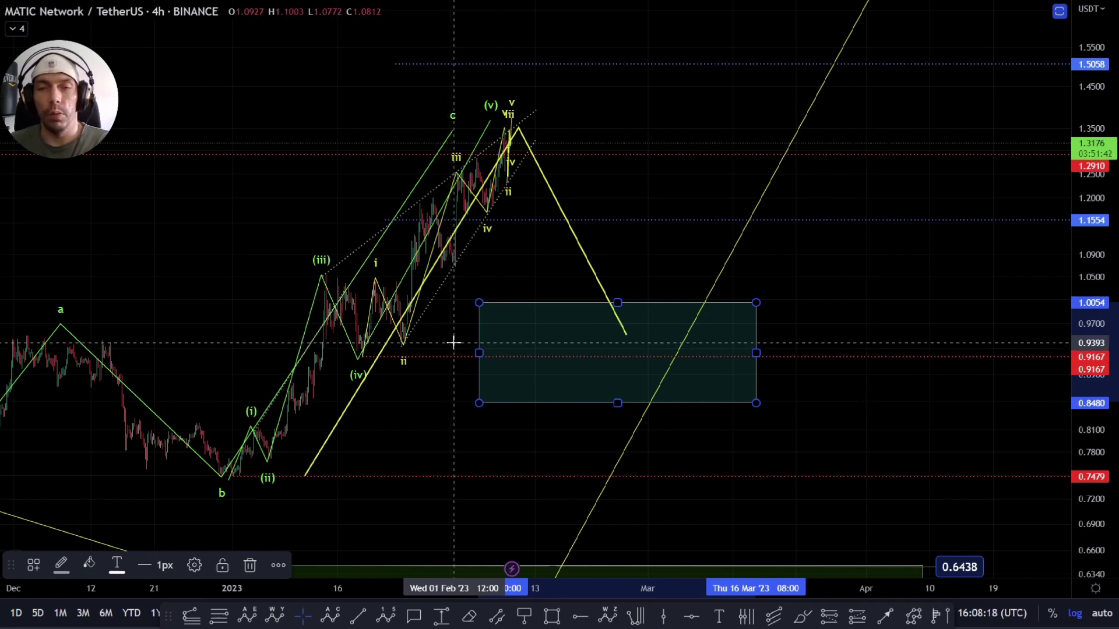
pyautogui.scroll(-5, 175, 322)
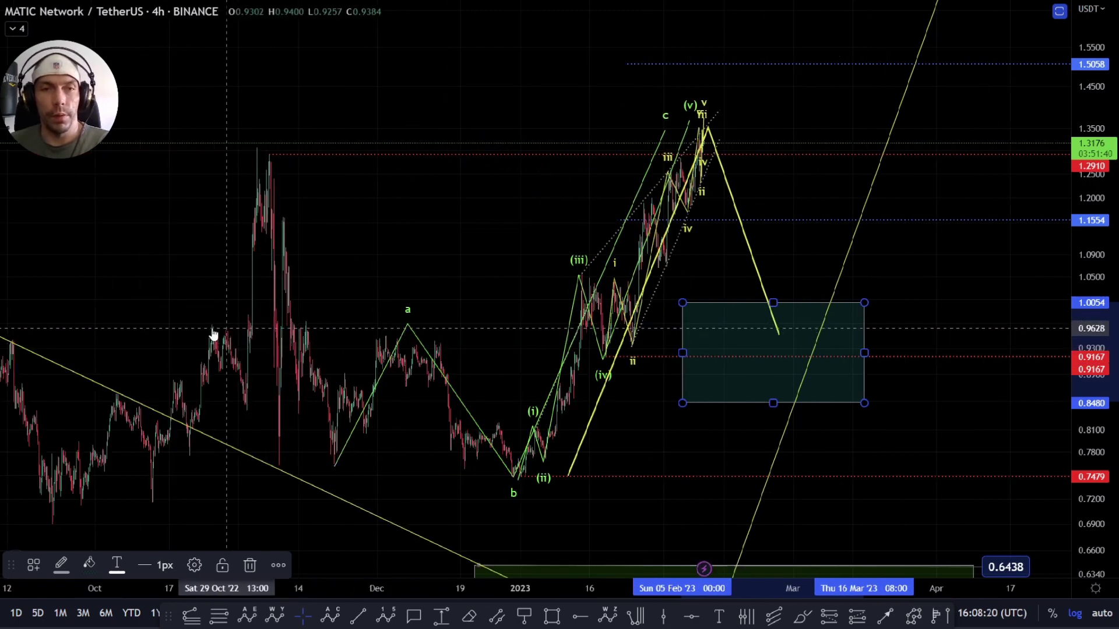
pyautogui.scroll(-3, 212, 334)
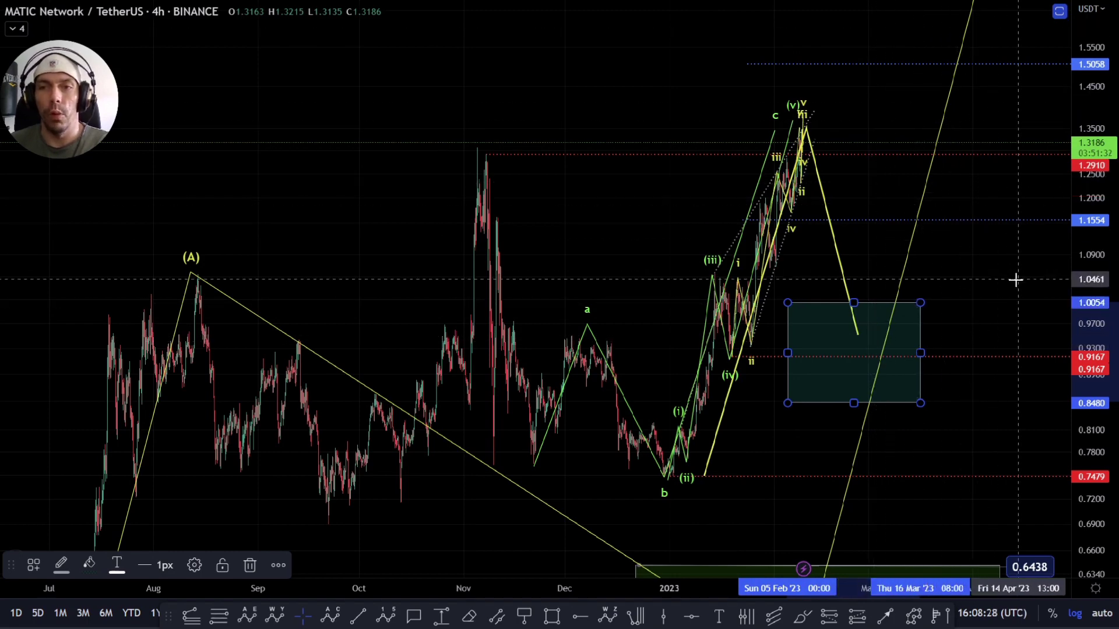
pyautogui.moveTo(1016, 279); pyautogui.dragTo(803, 301)
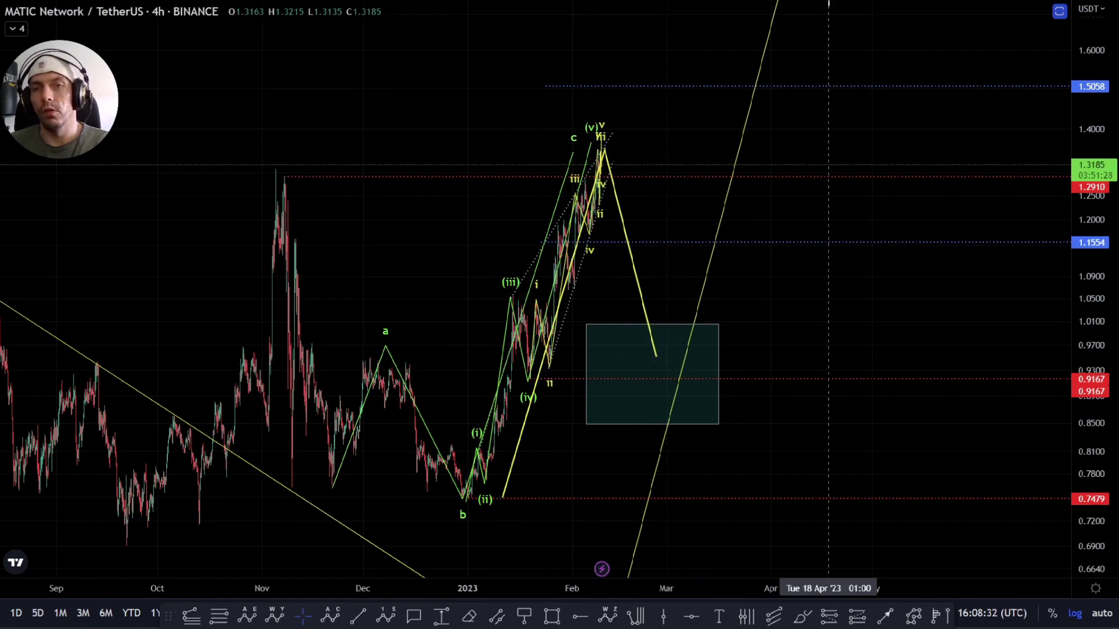
pyautogui.moveTo(842, 291); pyautogui.dragTo(741, 294)
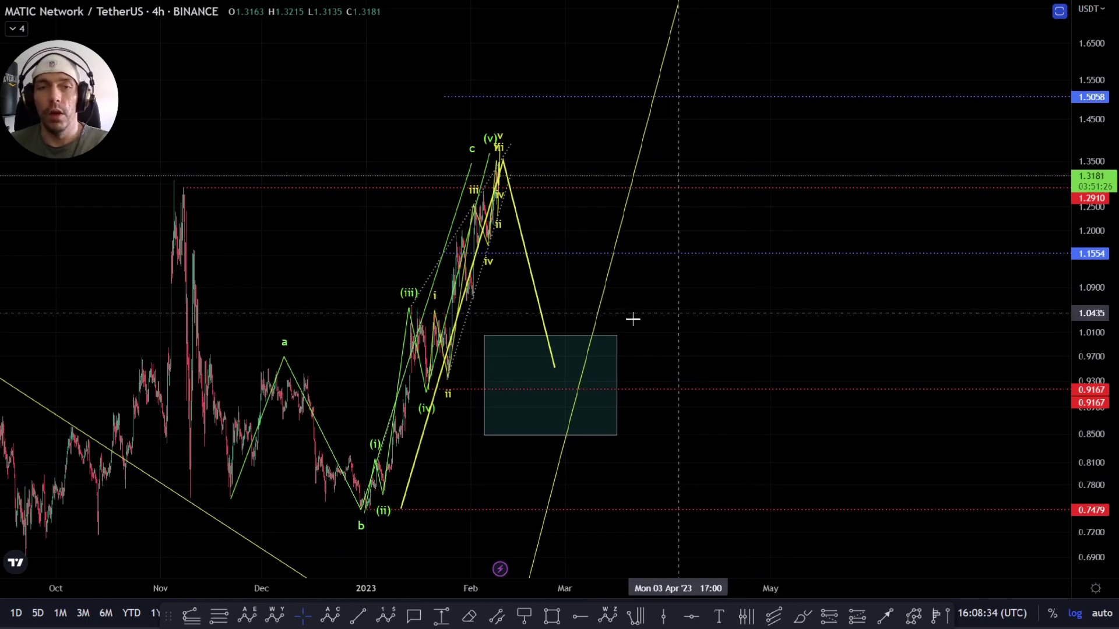
# - Delete the thick yellow path running from the 0.7479 level to the high and down into the teal box
pyautogui.click(536, 268)
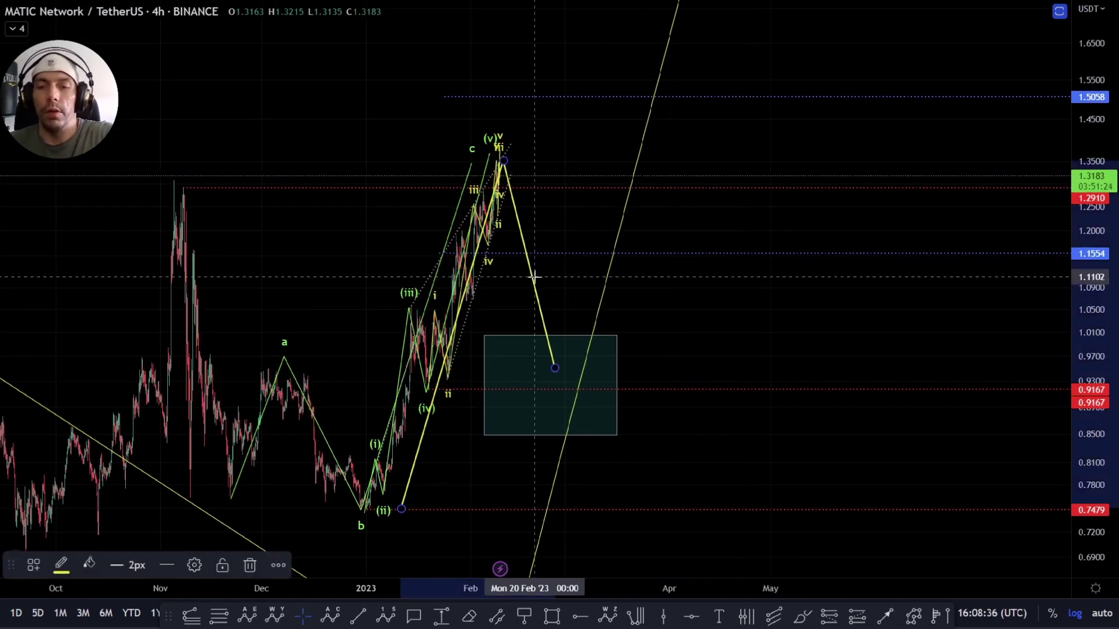
pyautogui.press('Delete')
# - Hide the "5 wave move" drawing group and show the "BIGGER BULLISH BREAK OUT" group
pyautogui.scroll(2, 494, 332)
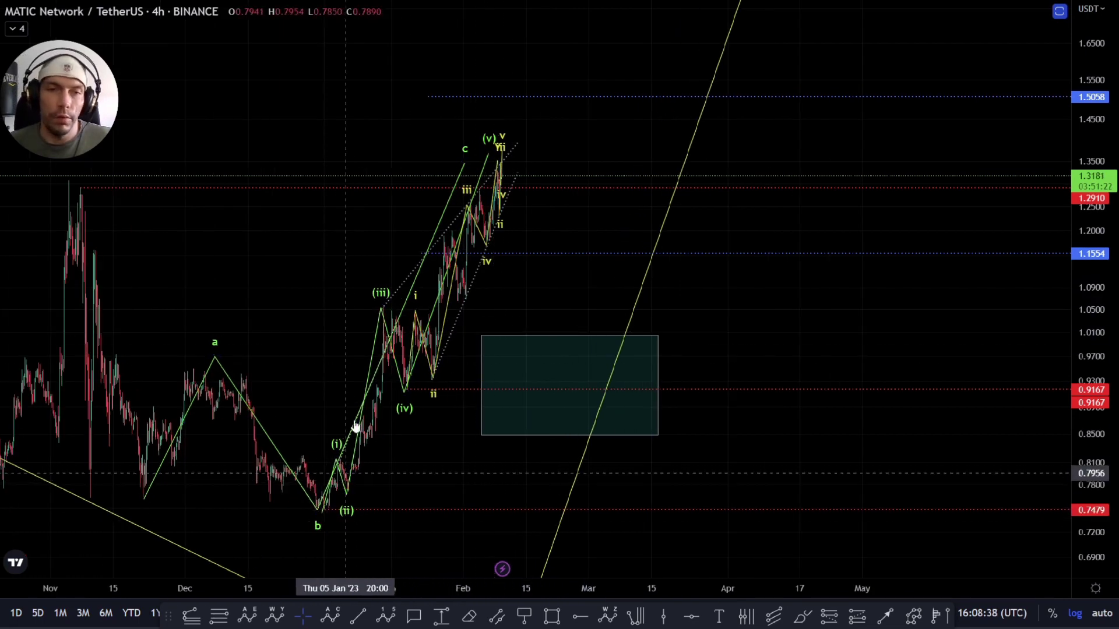
pyautogui.scroll(2, 472, 408)
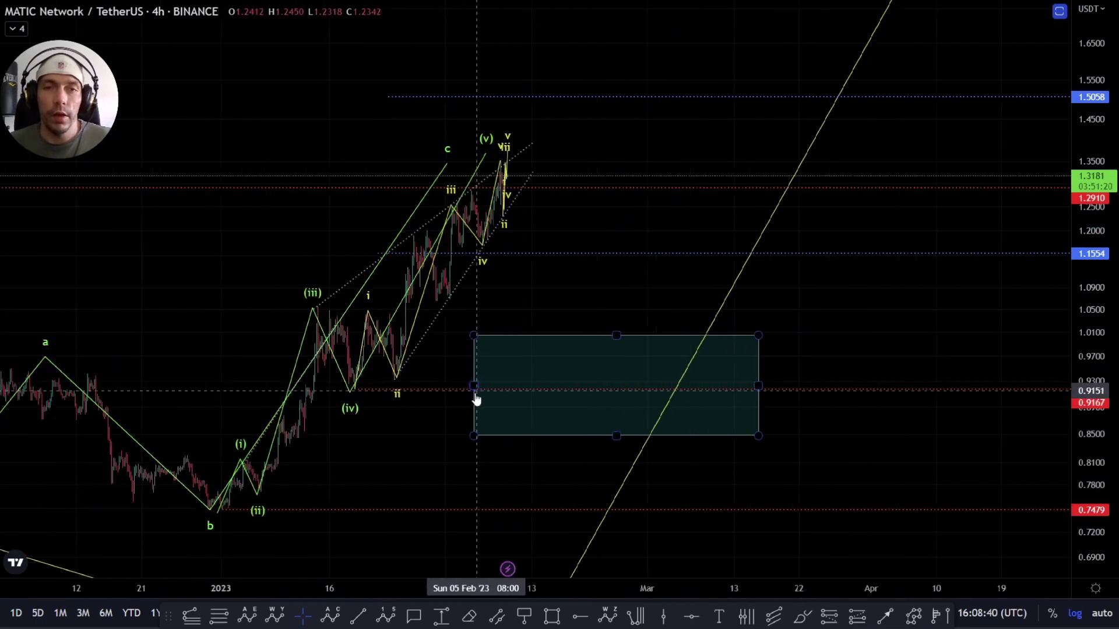
pyautogui.rightClick(502, 292)
pyautogui.click(622, 487)
pyautogui.scroll(-1, 640, 373)
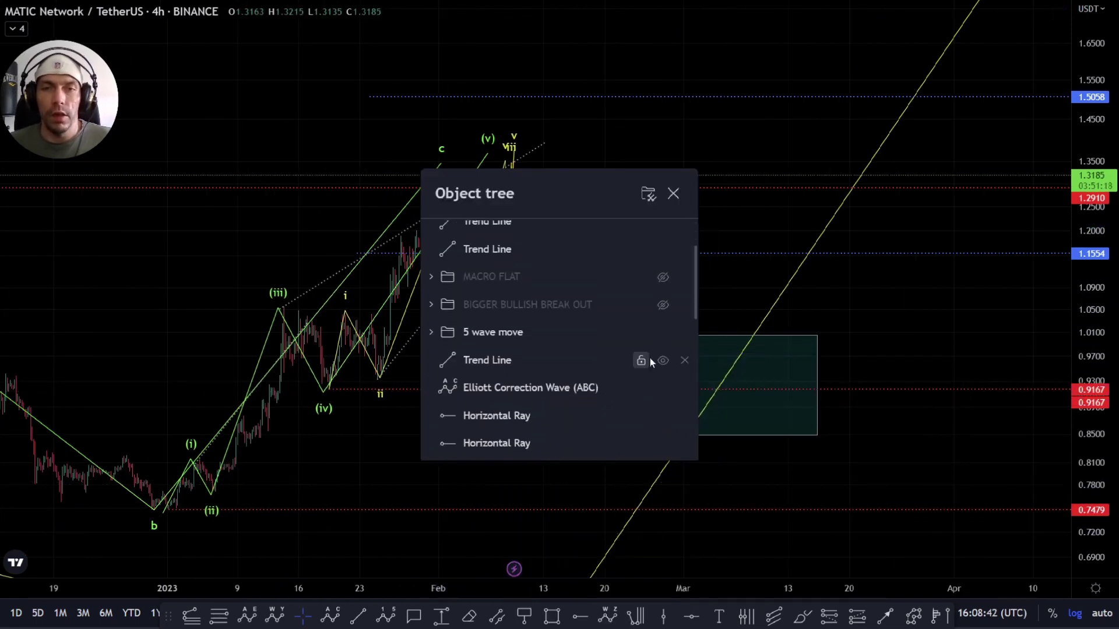
pyautogui.click(662, 333)
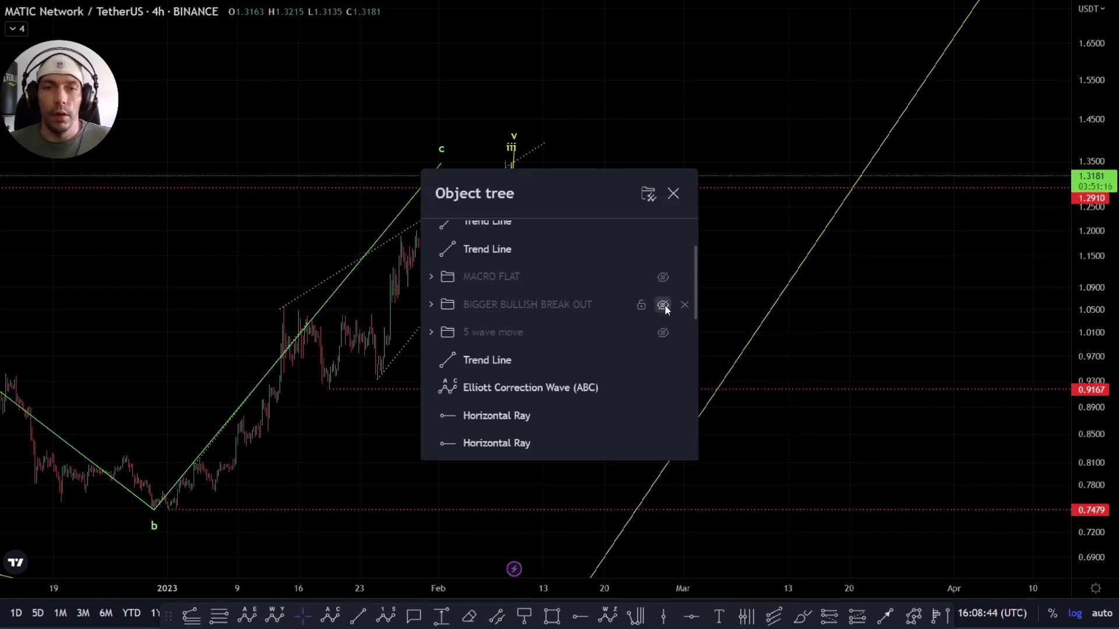
pyautogui.click(662, 332)
pyautogui.click(673, 194)
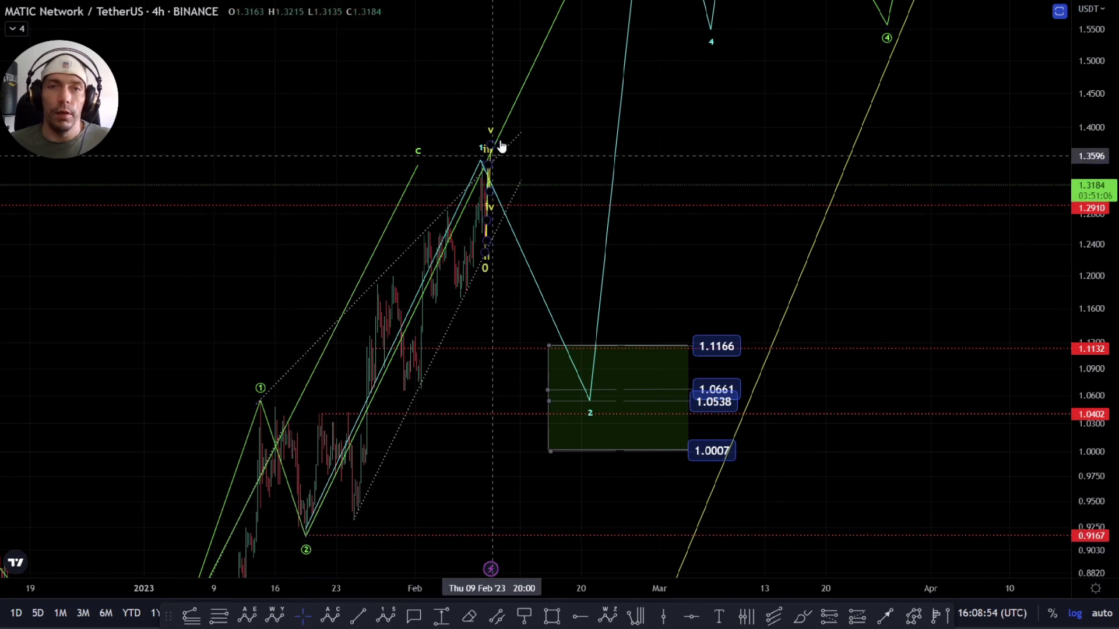
# - Move the endpoint of cyan wave 1 in the bullish count to 1.3700 on 10 February, beyond the current high
pyautogui.moveTo(483, 160); pyautogui.dragTo(501, 148)
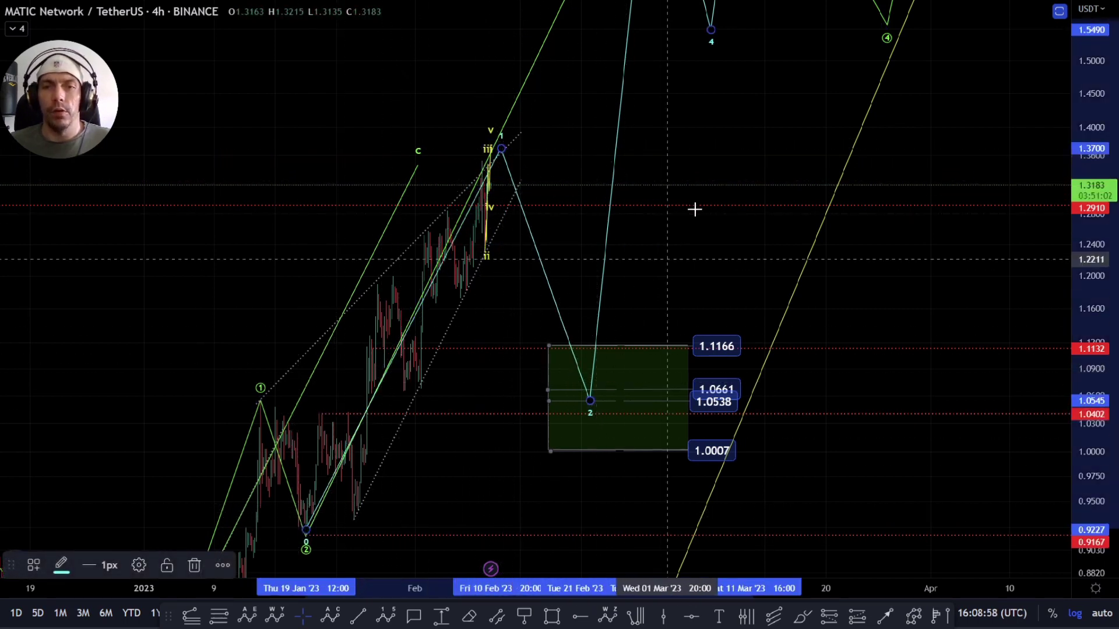
pyautogui.moveTo(694, 216); pyautogui.dragTo(658, 330)
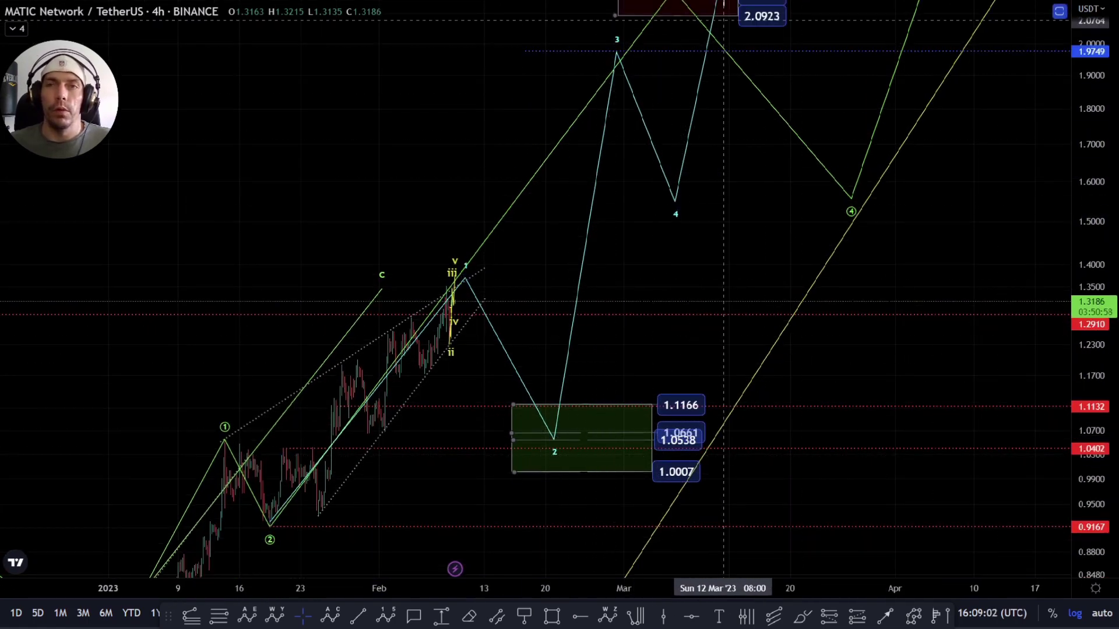
pyautogui.moveTo(719, 233); pyautogui.dragTo(767, 121)
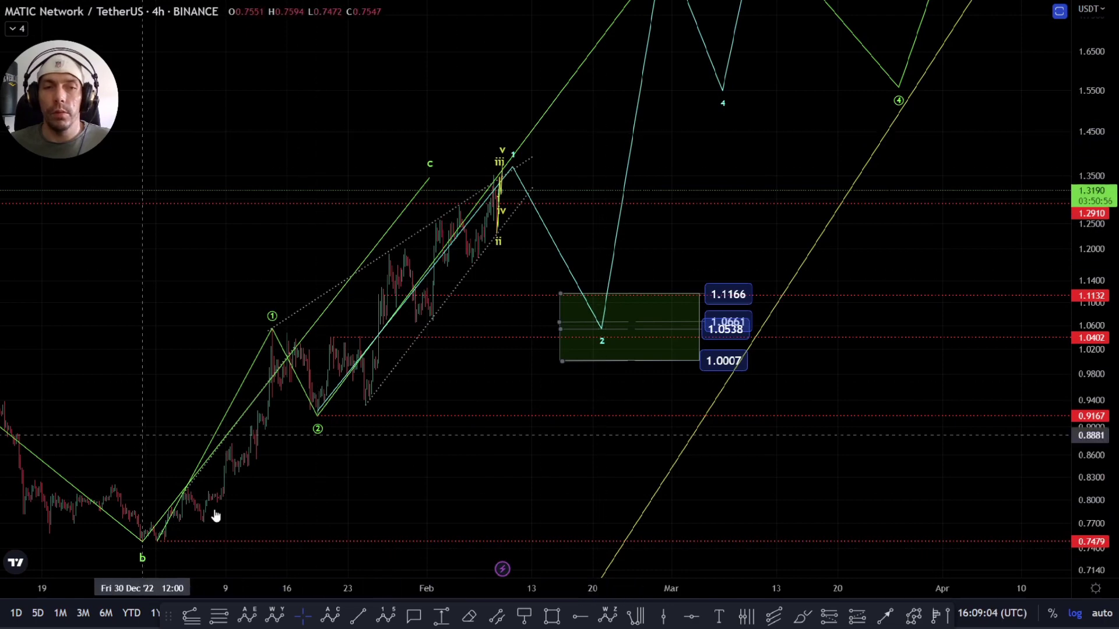
# - Examine the bullish count from the b low through circled waves 1 and 2 and the cyan wave 2 pullback into the green box
pyautogui.scroll(-3, 302, 434)
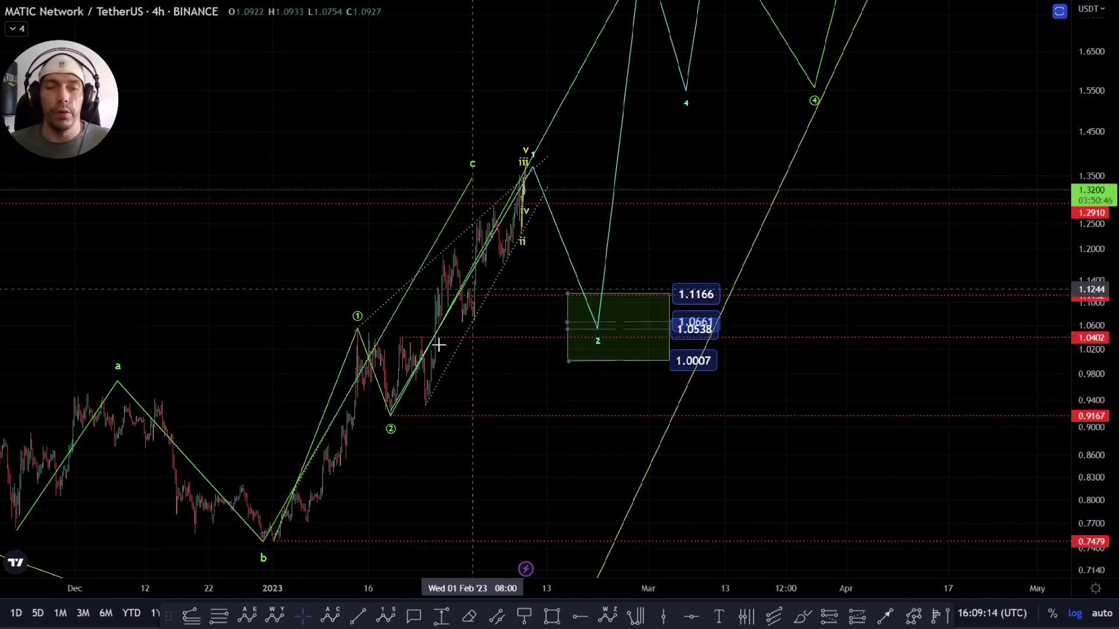
pyautogui.scroll(-3, 364, 365)
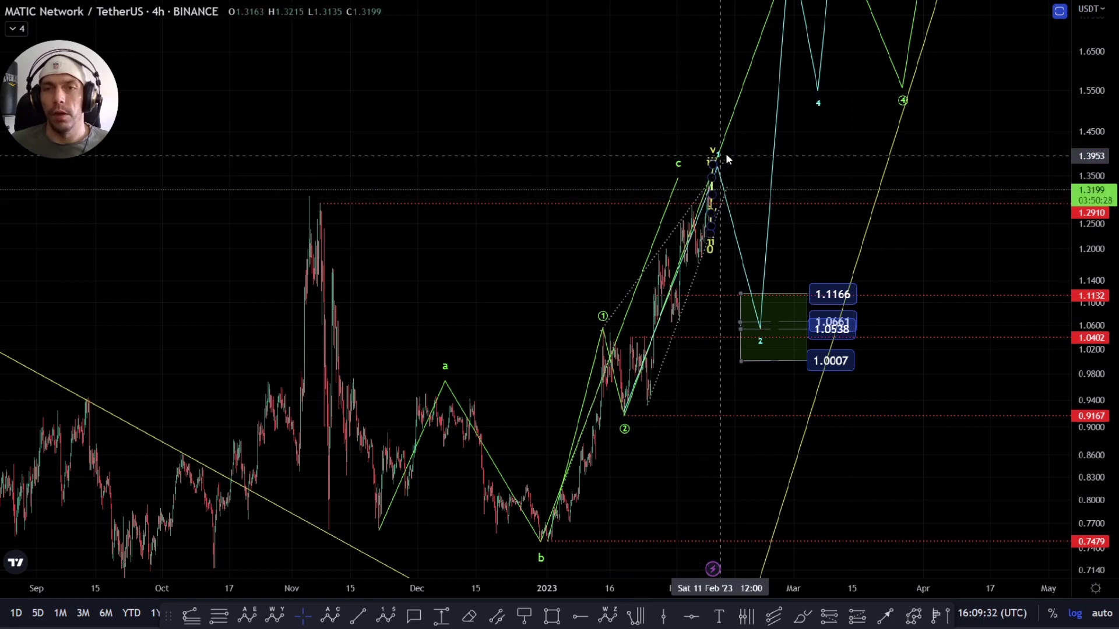
pyautogui.hscroll(3, 725, 153)
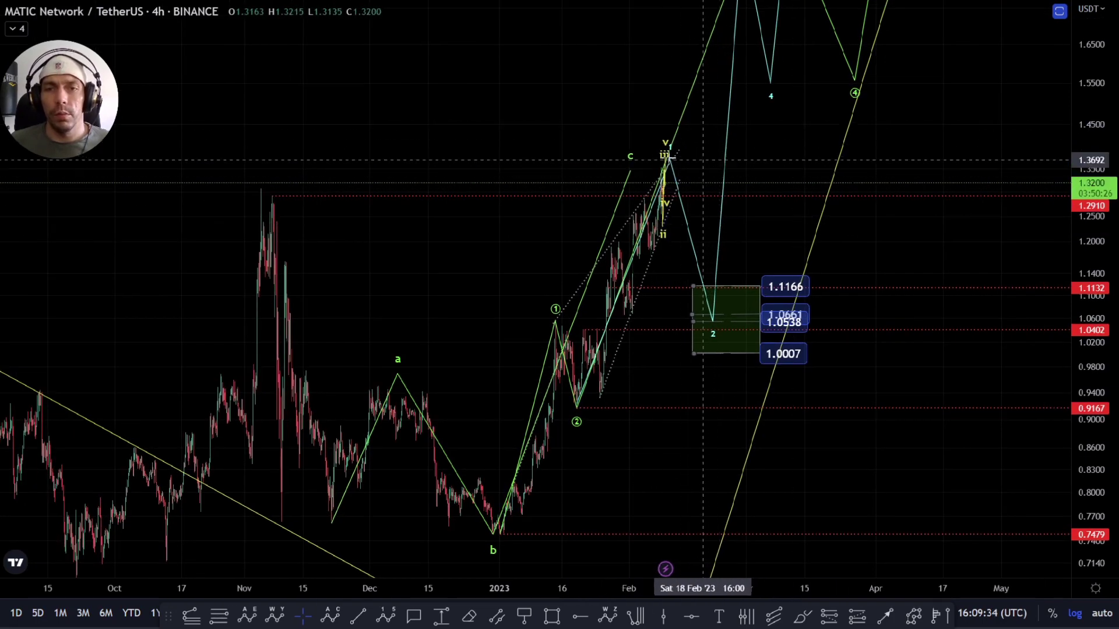
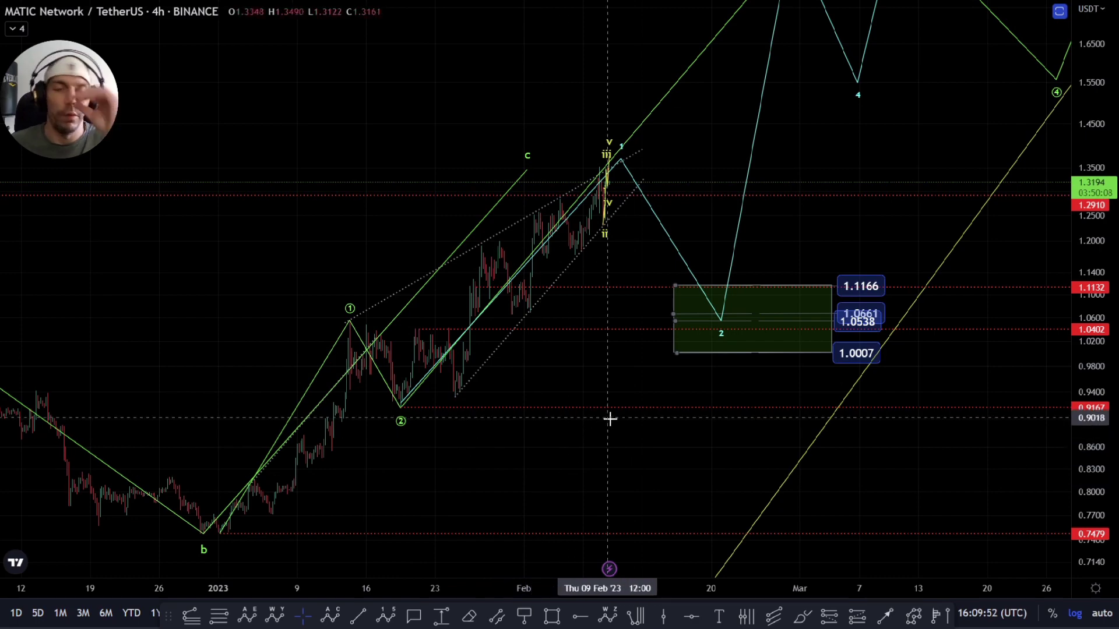
pyautogui.moveTo(352, 380); pyautogui.dragTo(312, 394)
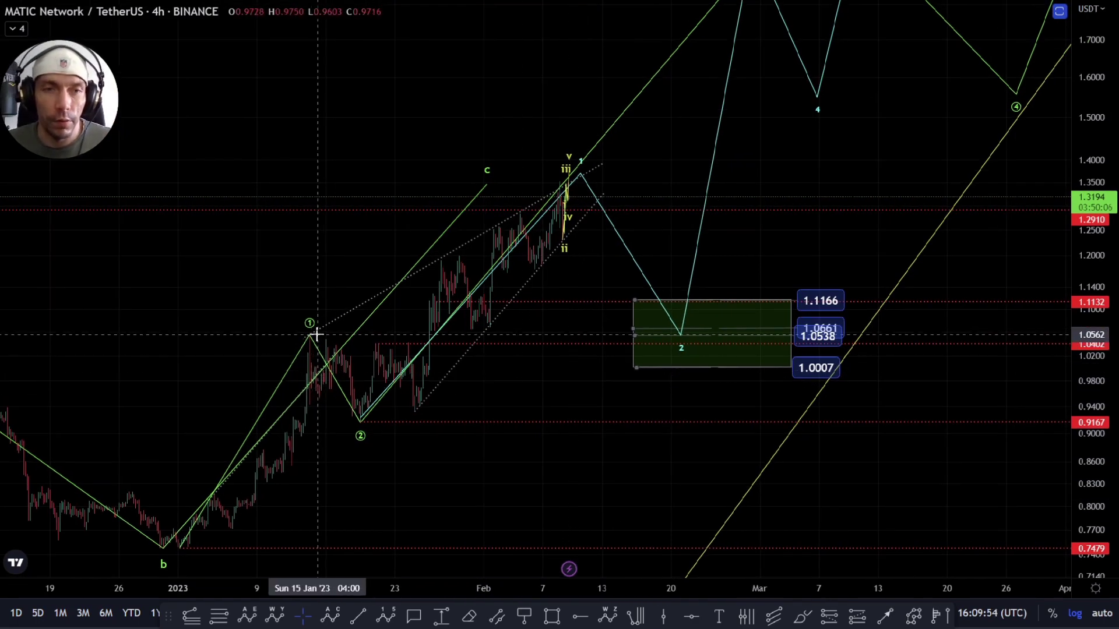
pyautogui.moveTo(609, 417); pyautogui.dragTo(466, 488)
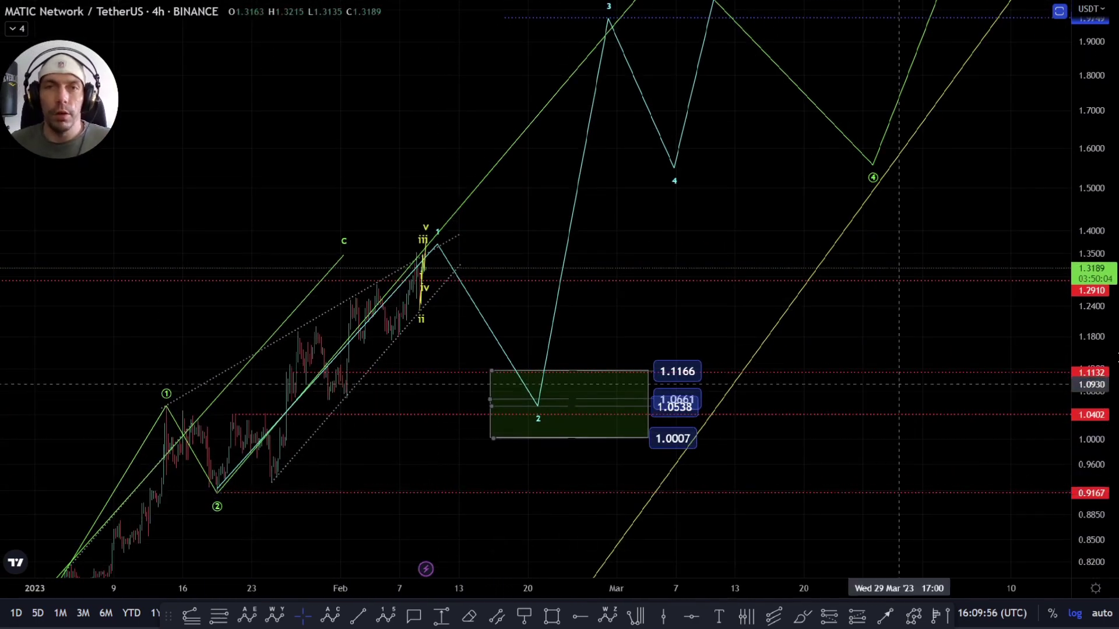
pyautogui.scroll(1, 288, 546)
pyautogui.moveTo(346, 484); pyautogui.dragTo(366, 452)
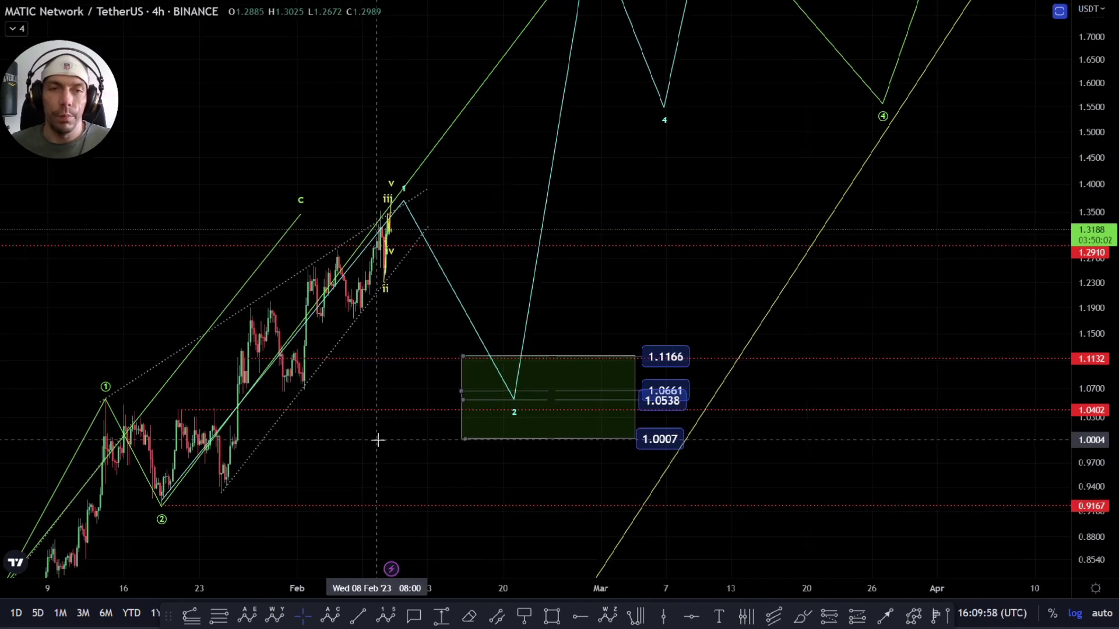
pyautogui.moveTo(179, 484); pyautogui.dragTo(196, 499)
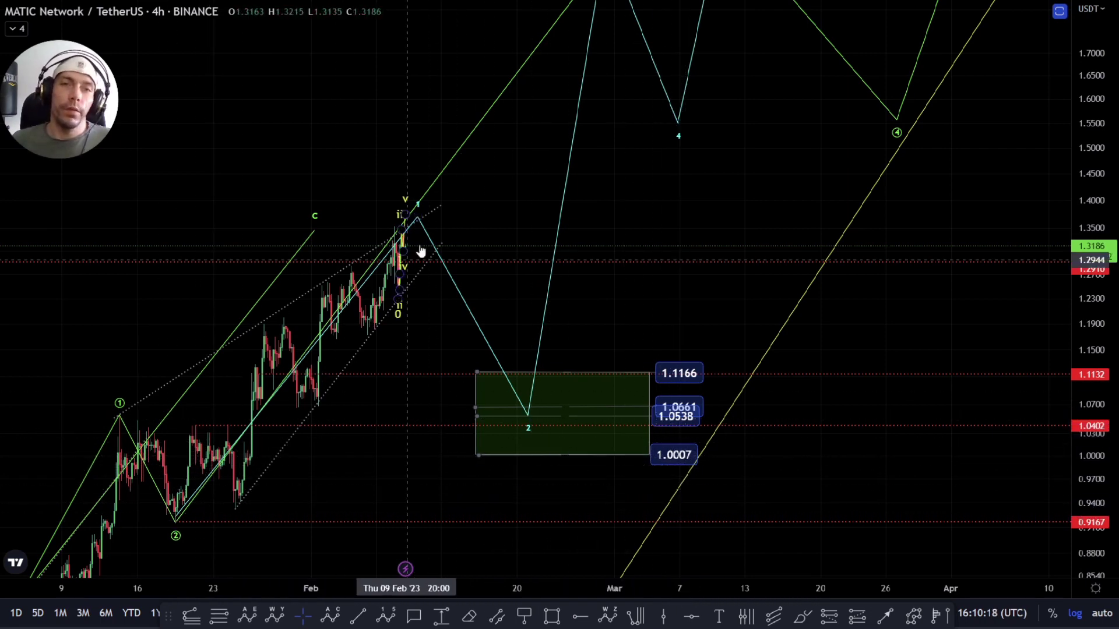
# - Examine the projected waves 3, 4 and 5 up to the red target boxes, and the rising structure from the b low
pyautogui.hscroll(2, 959, 300)
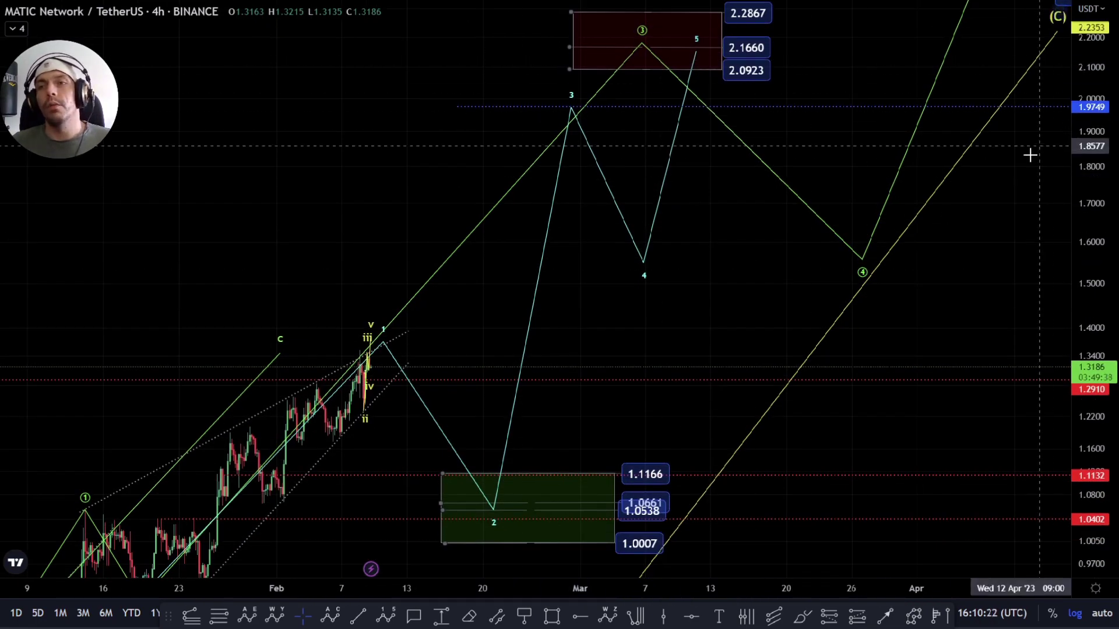
pyautogui.hscroll(1, 645, 415)
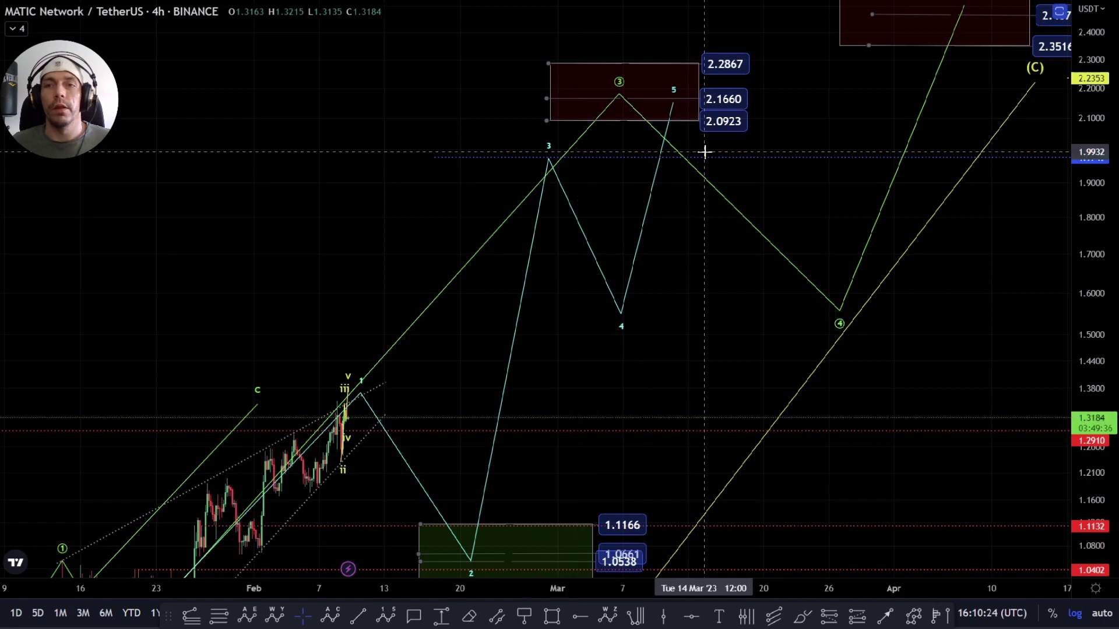
pyautogui.hscroll(2, 671, 362)
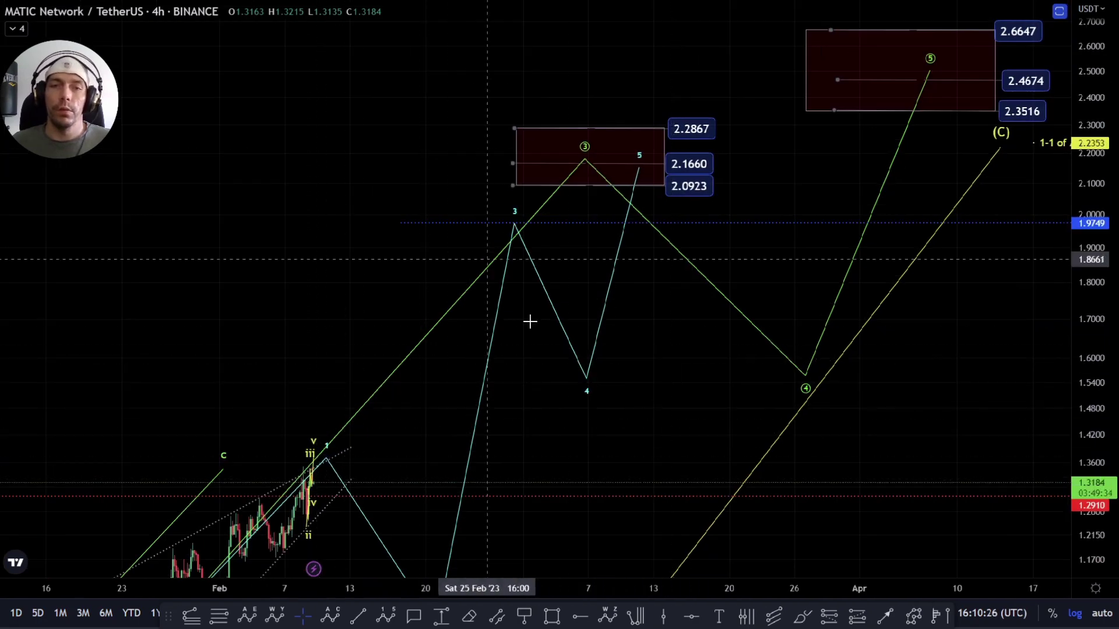
pyautogui.hscroll(1, 1042, 234)
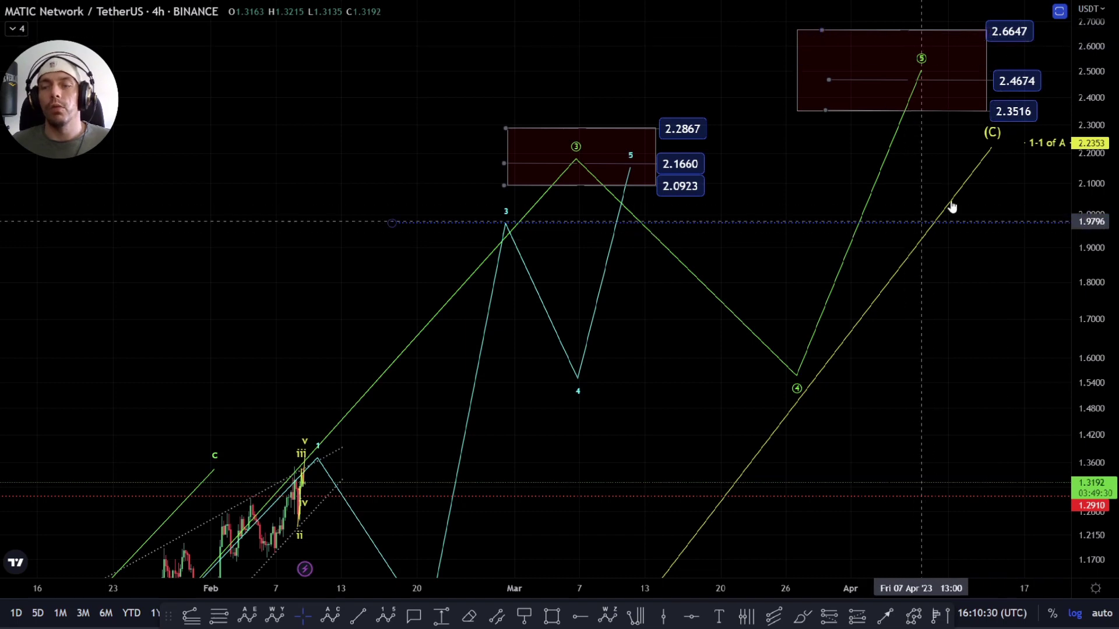
pyautogui.moveTo(884, 458); pyautogui.dragTo(972, 304)
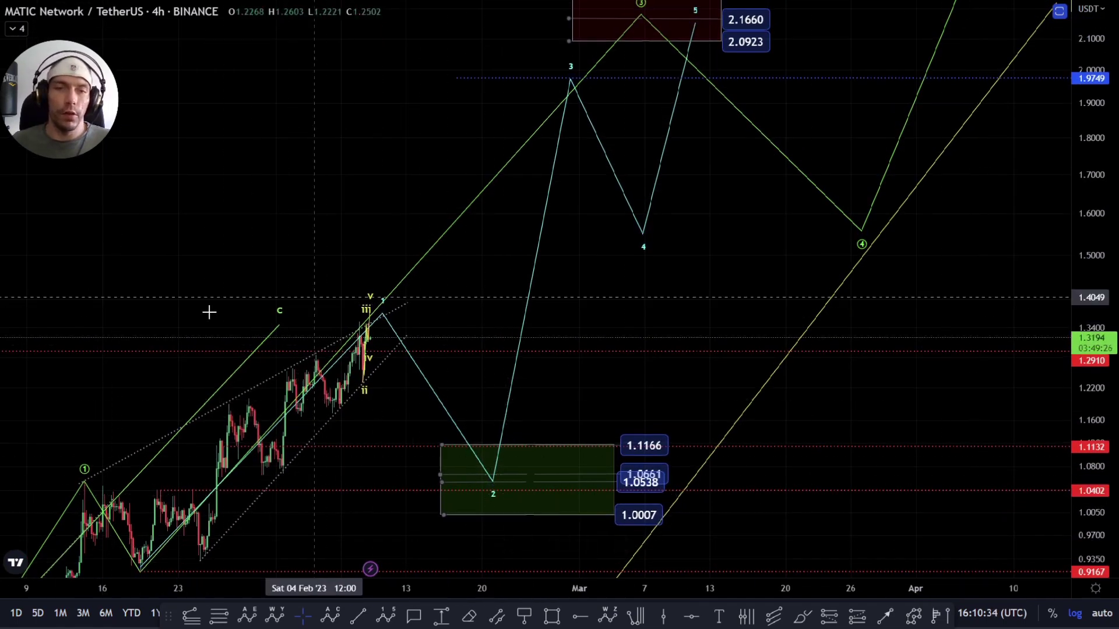
pyautogui.moveTo(357, 412); pyautogui.dragTo(440, 292)
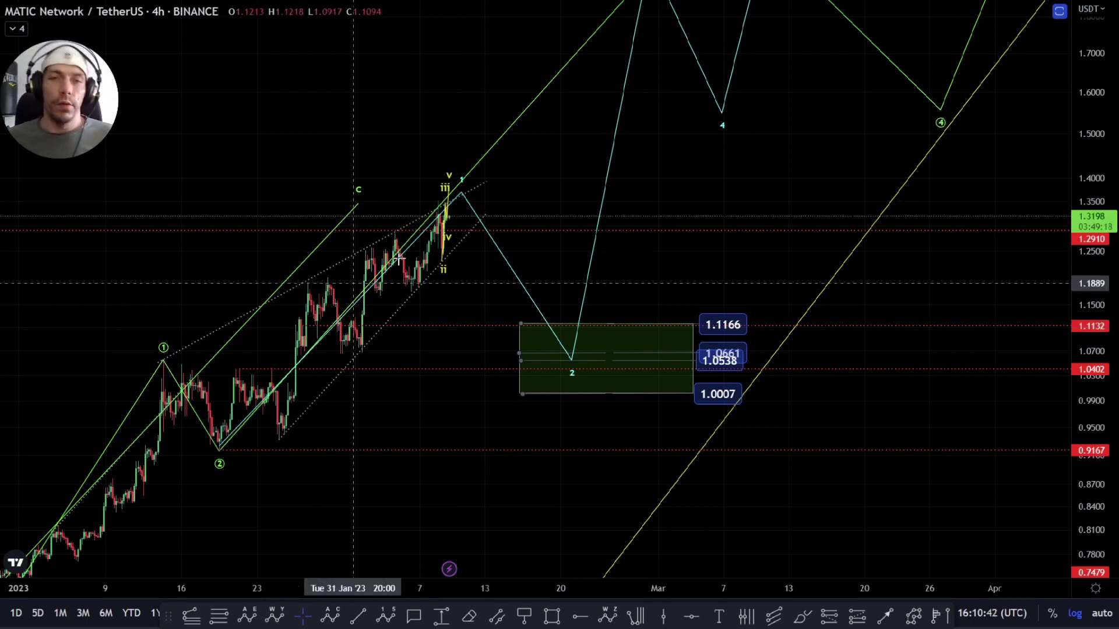
pyautogui.moveTo(525, 393); pyautogui.dragTo(636, 336)
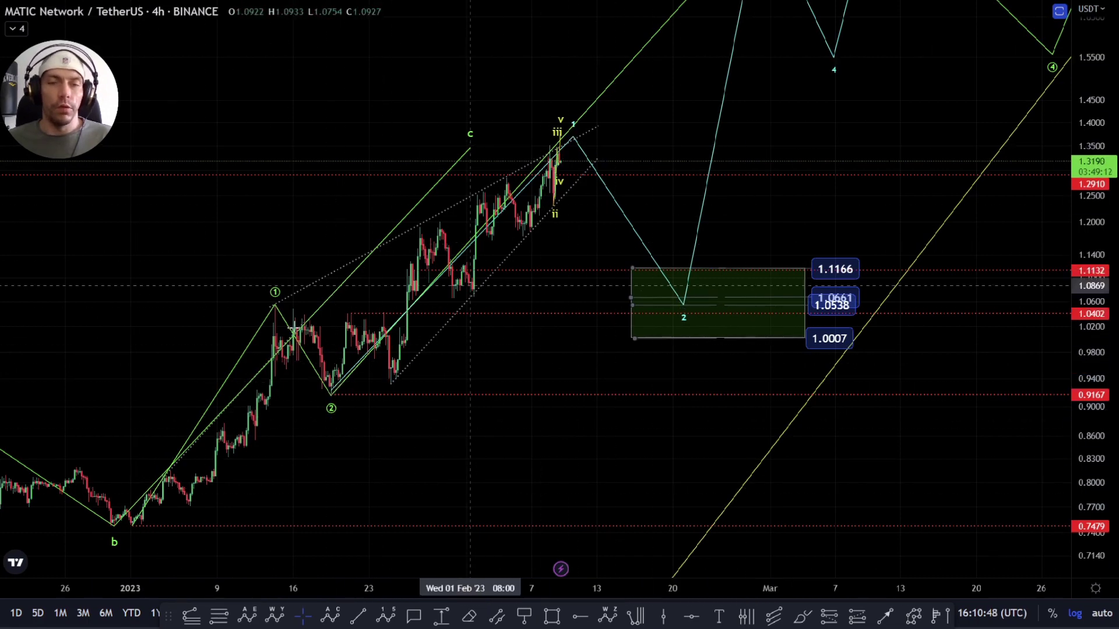
pyautogui.moveTo(537, 479); pyautogui.dragTo(452, 430)
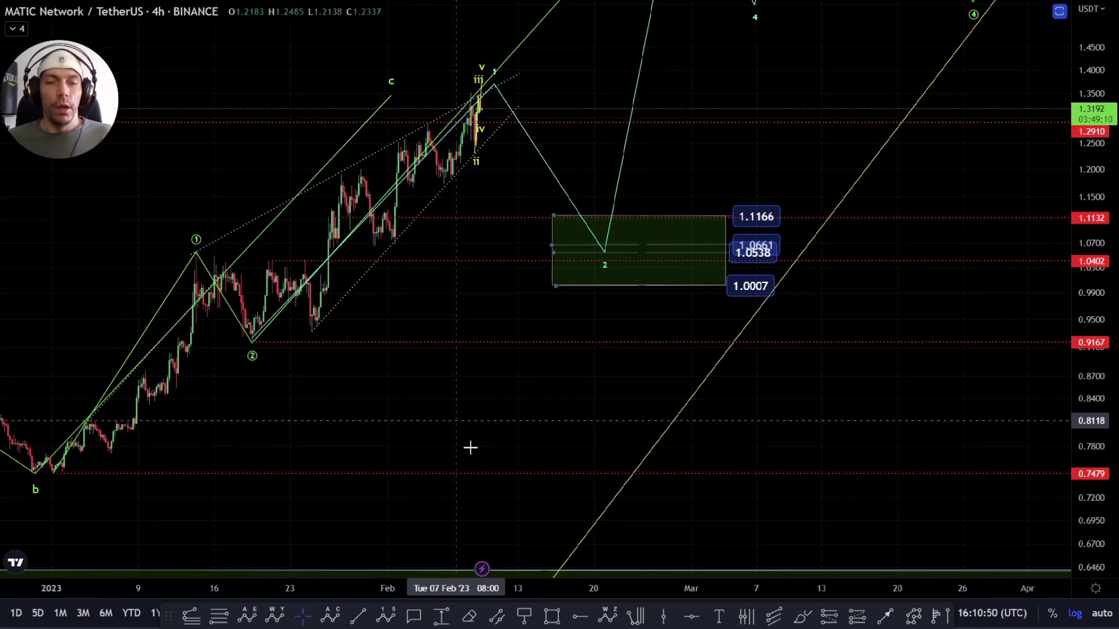
# - Hide the "BIGGER BULLISH BREAK OUT" drawing group and show the "MACRO FLAT" group
pyautogui.moveTo(607, 427); pyautogui.dragTo(749, 430)
pyautogui.scroll(-3, 659, 424)
pyautogui.rightClick(795, 424)
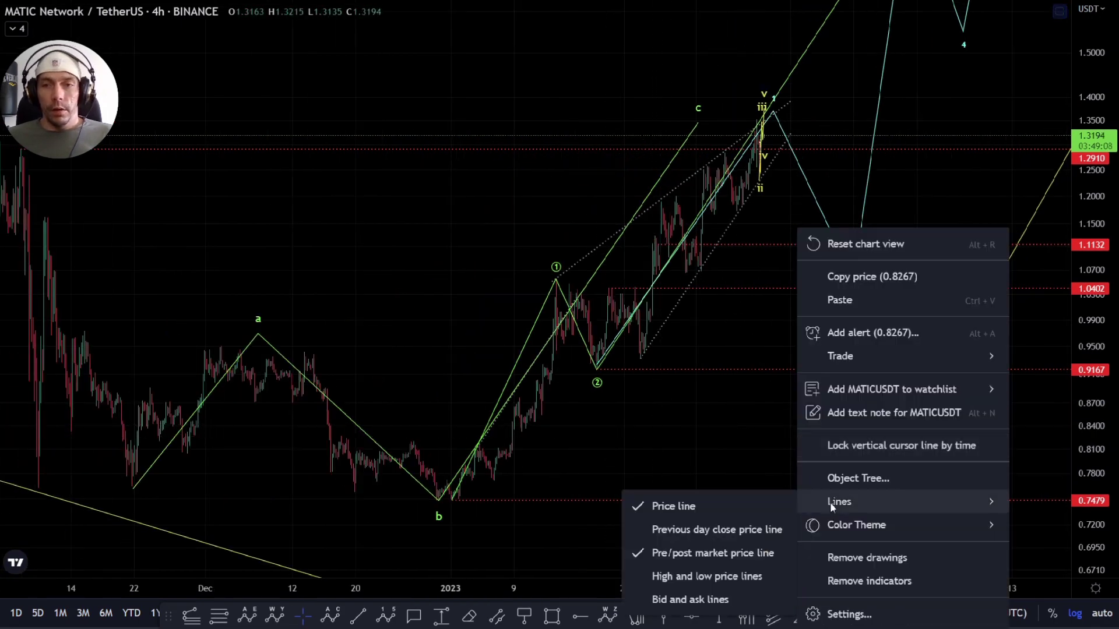
pyautogui.click(839, 474)
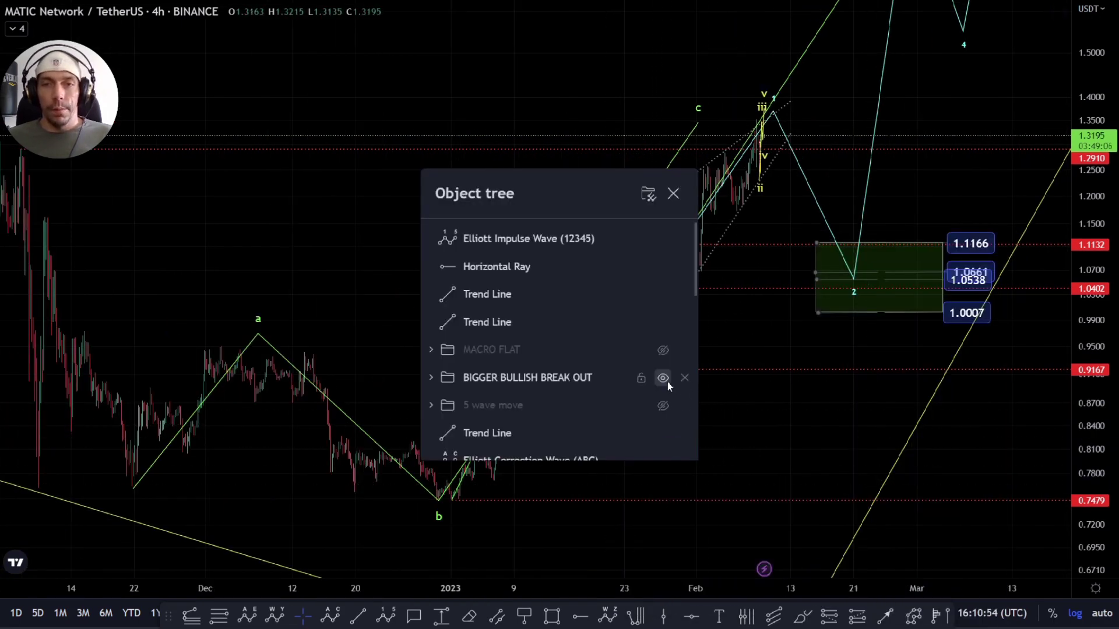
pyautogui.click(663, 378)
pyautogui.click(662, 350)
pyautogui.press('Escape')
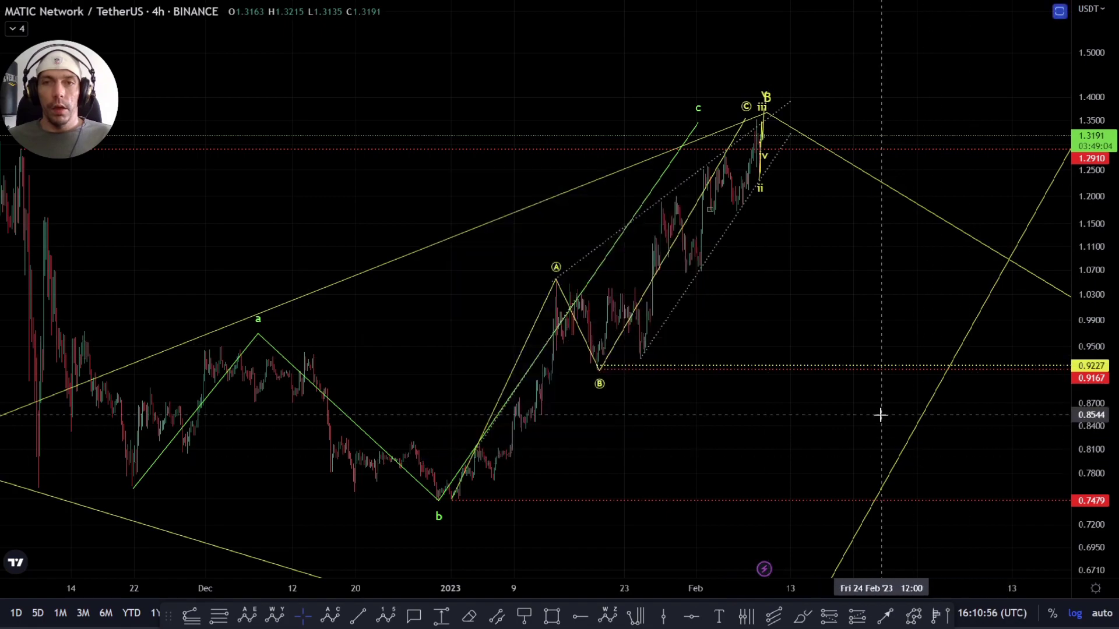
# - Draw a zigzag path from the B high near 1.37 through about 1.07, 1.25, 0.78 and 0.88 to about 0.71 in the green C target box
pyautogui.scroll(-3, 881, 415)
pyautogui.moveTo(849, 444); pyautogui.dragTo(604, 337)
pyautogui.scroll(-2, 604, 338)
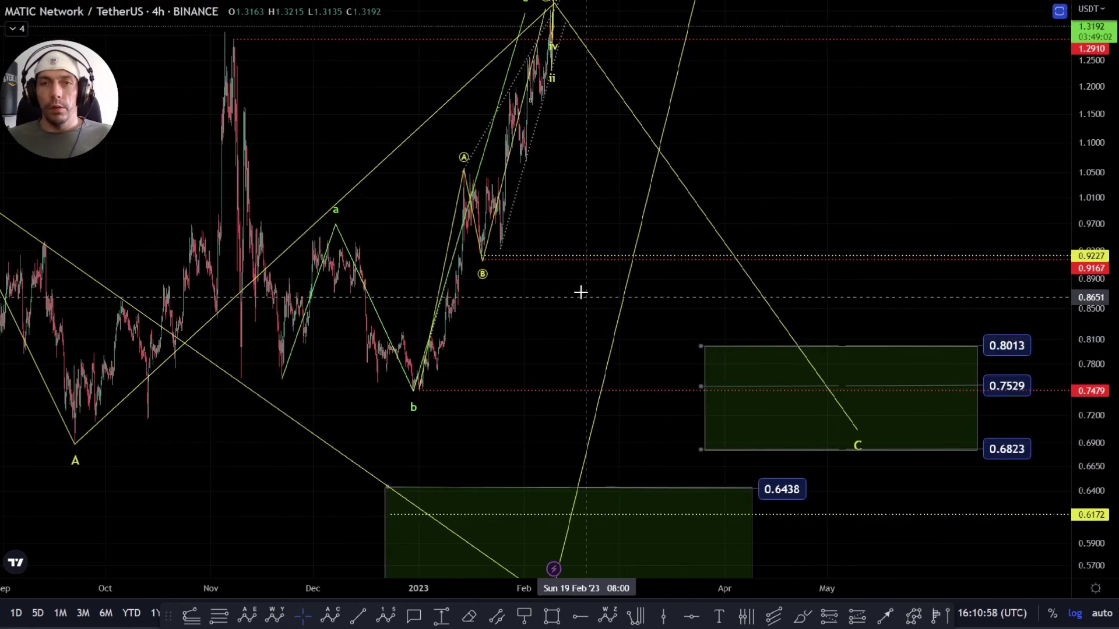
pyautogui.moveTo(581, 292); pyautogui.dragTo(660, 378)
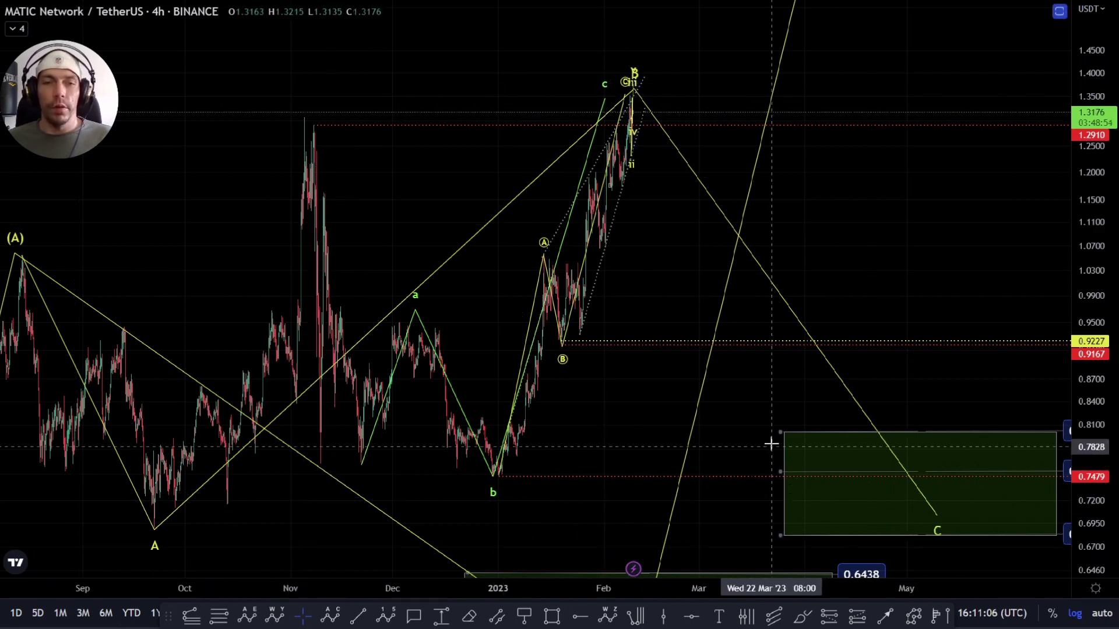
pyautogui.moveTo(771, 445); pyautogui.dragTo(788, 427)
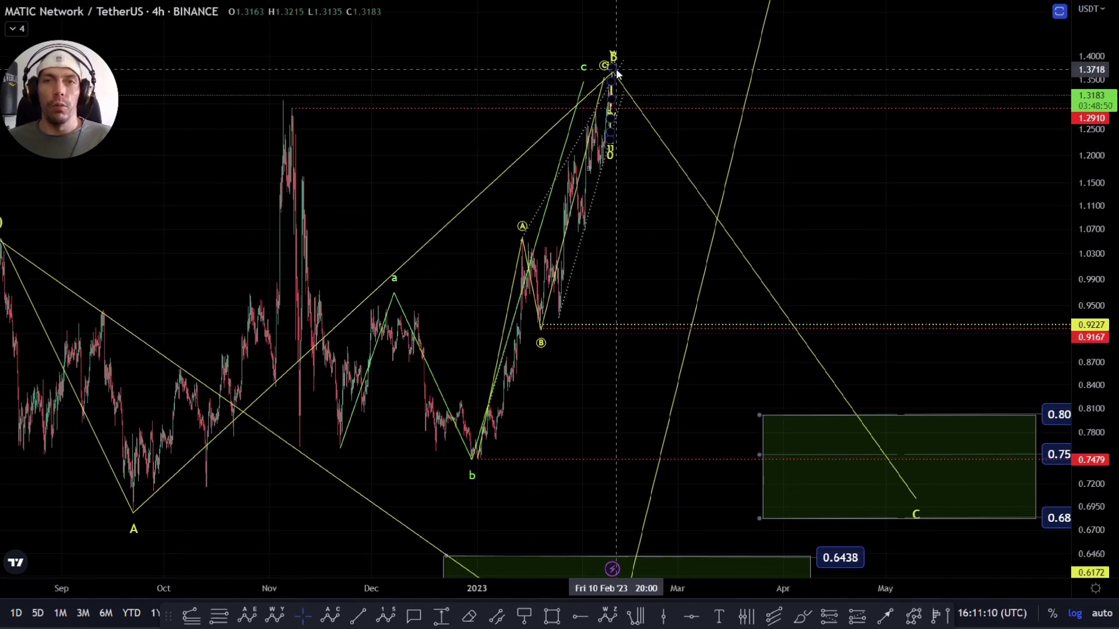
pyautogui.moveTo(942, 374); pyautogui.dragTo(806, 348)
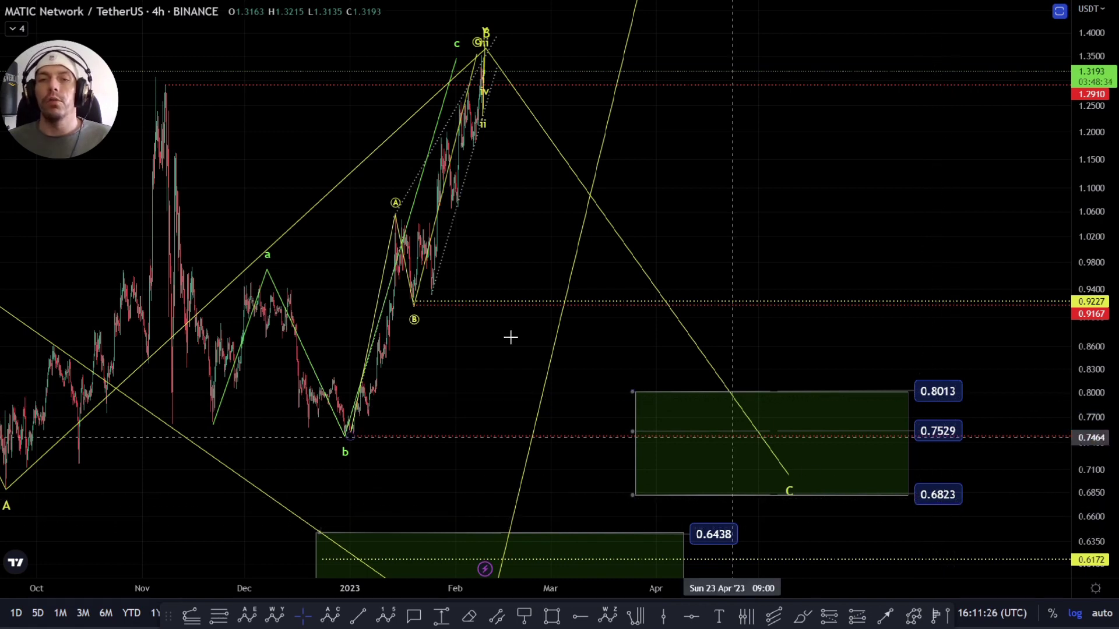
pyautogui.click(914, 615)
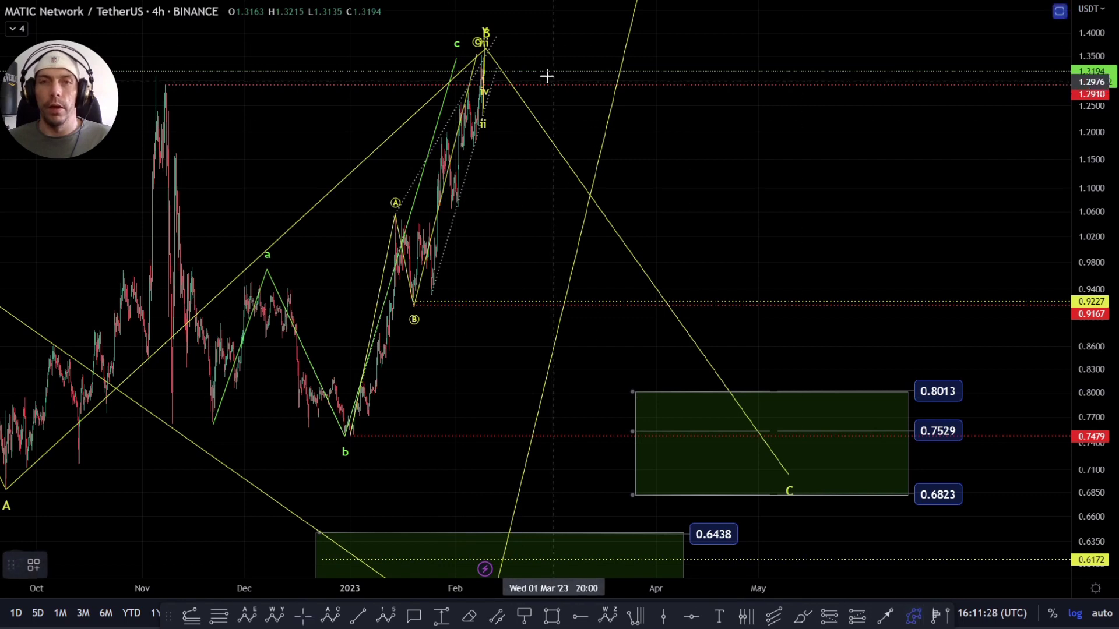
pyautogui.click(487, 47)
pyautogui.click(541, 207)
pyautogui.click(591, 106)
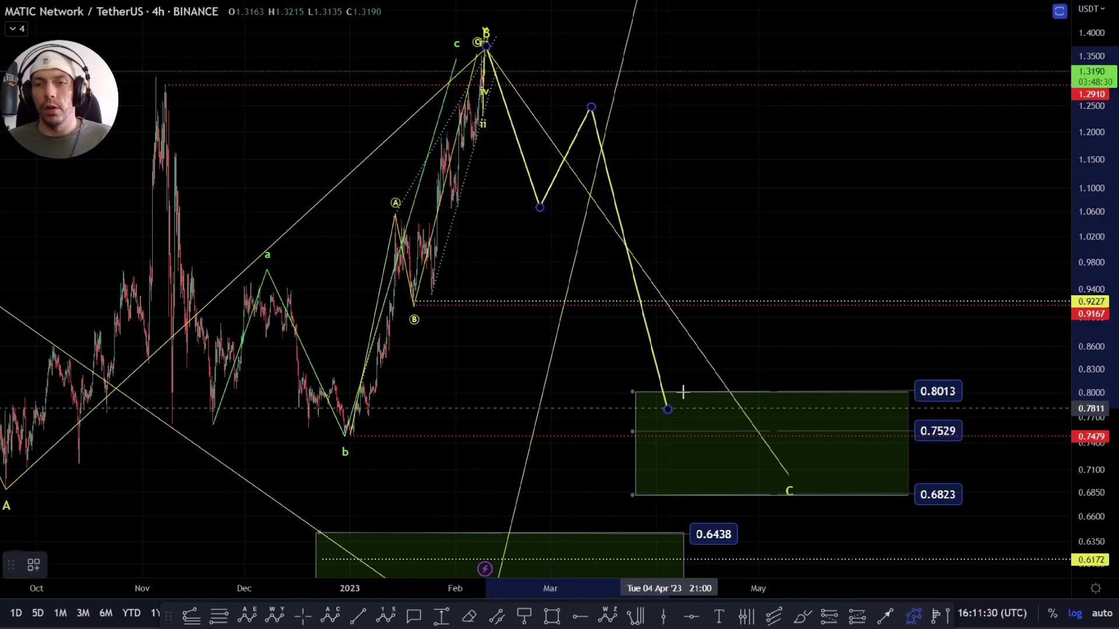
pyautogui.click(667, 409)
pyautogui.click(720, 333)
pyautogui.doubleClick(758, 470)
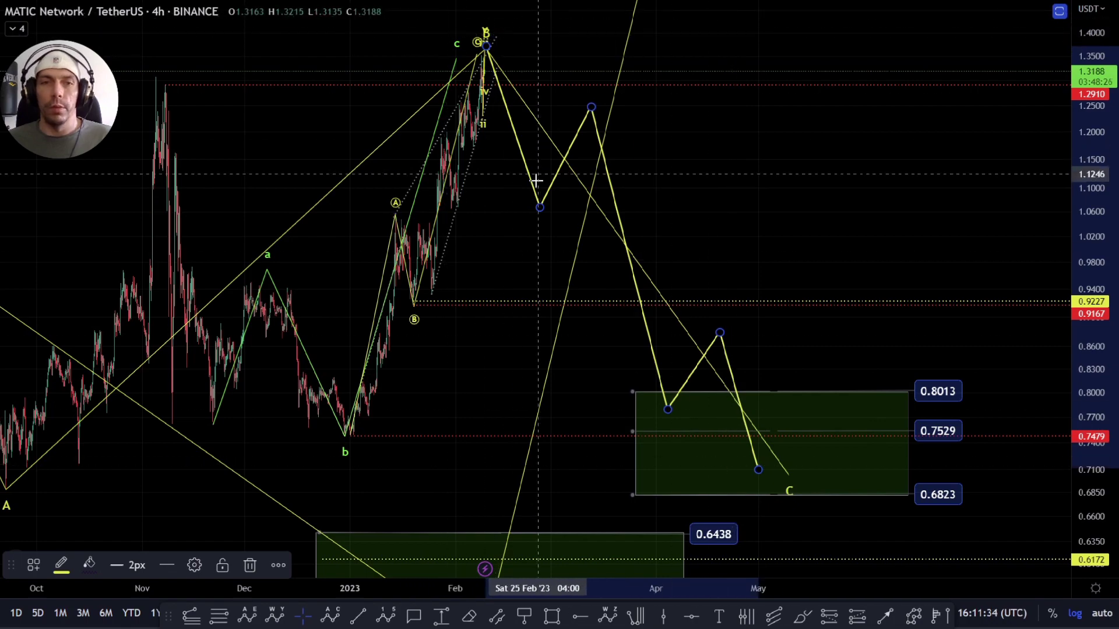
# - Move the (B) point of the macro flat inside the lower green box to about 14 February 2023 near 0.54
pyautogui.scroll(-3, 763, 444)
pyautogui.moveTo(684, 420); pyautogui.dragTo(585, 235)
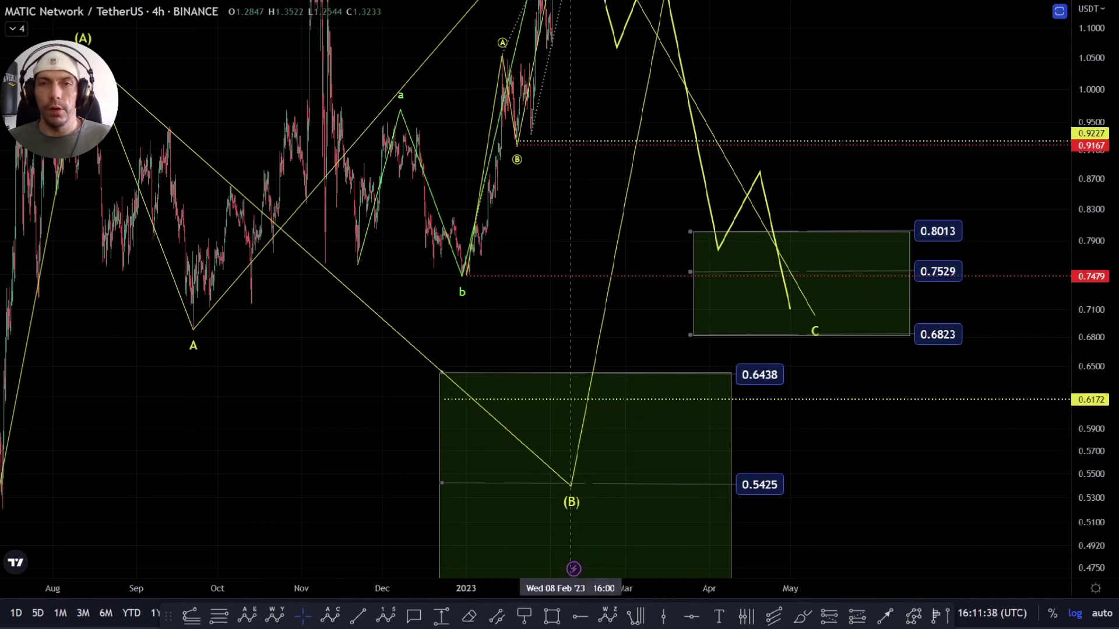
pyautogui.moveTo(572, 493); pyautogui.dragTo(802, 343)
pyautogui.hotkey('ctrl', 'z')
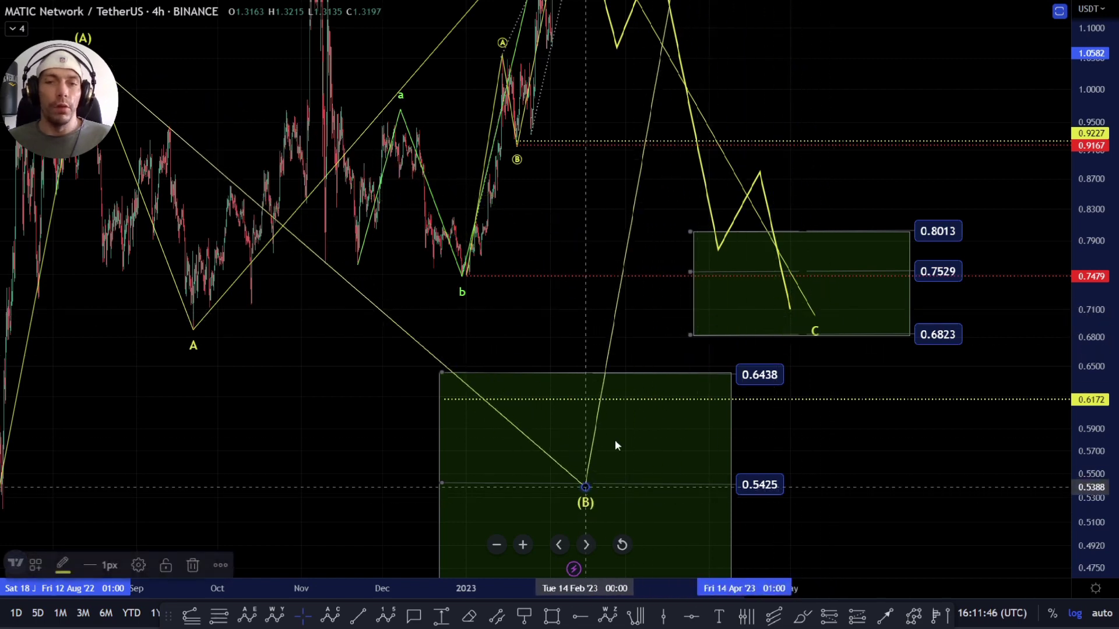
# - Draw a rising zigzag path from about 0.71 in the C target box through about 0.96 and 0.85 to about 1.09
pyautogui.moveTo(682, 170); pyautogui.dragTo(545, 337)
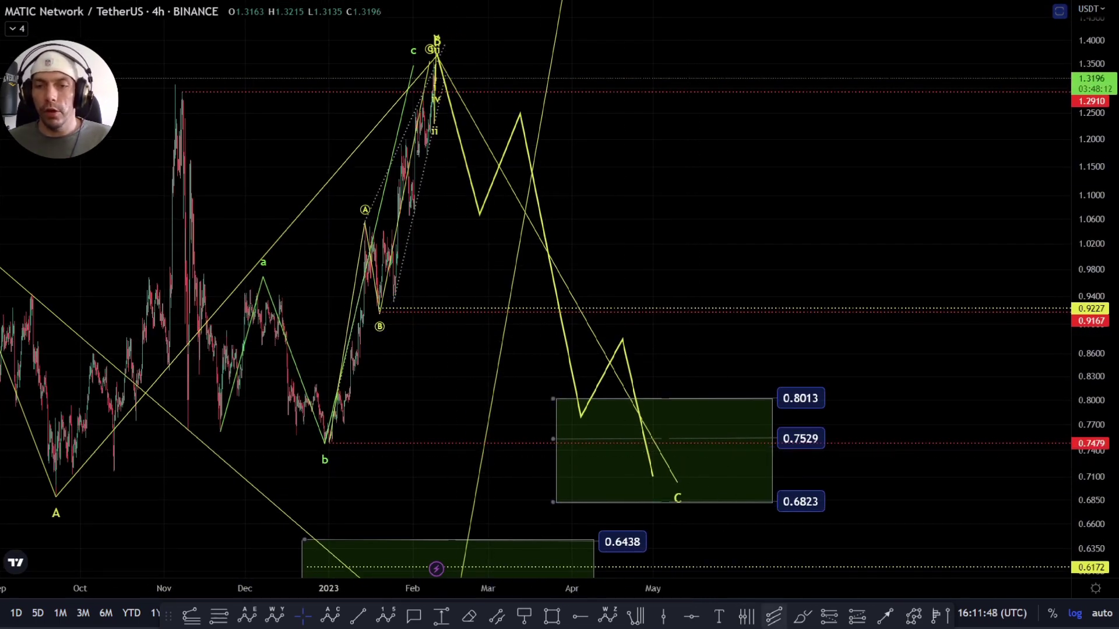
pyautogui.click(647, 473)
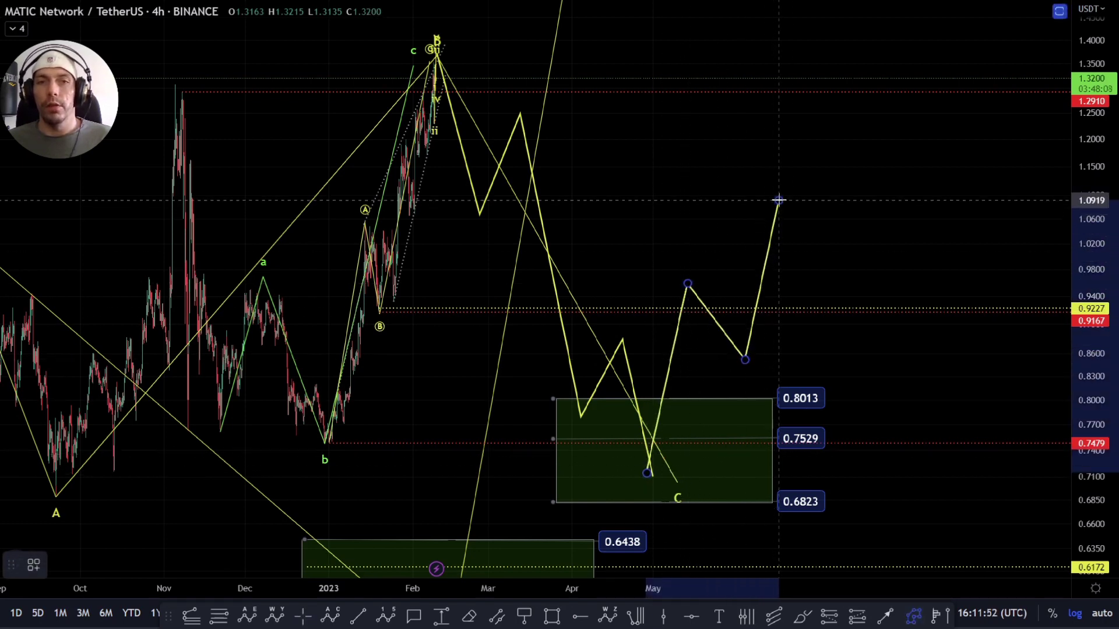
pyautogui.click(778, 200)
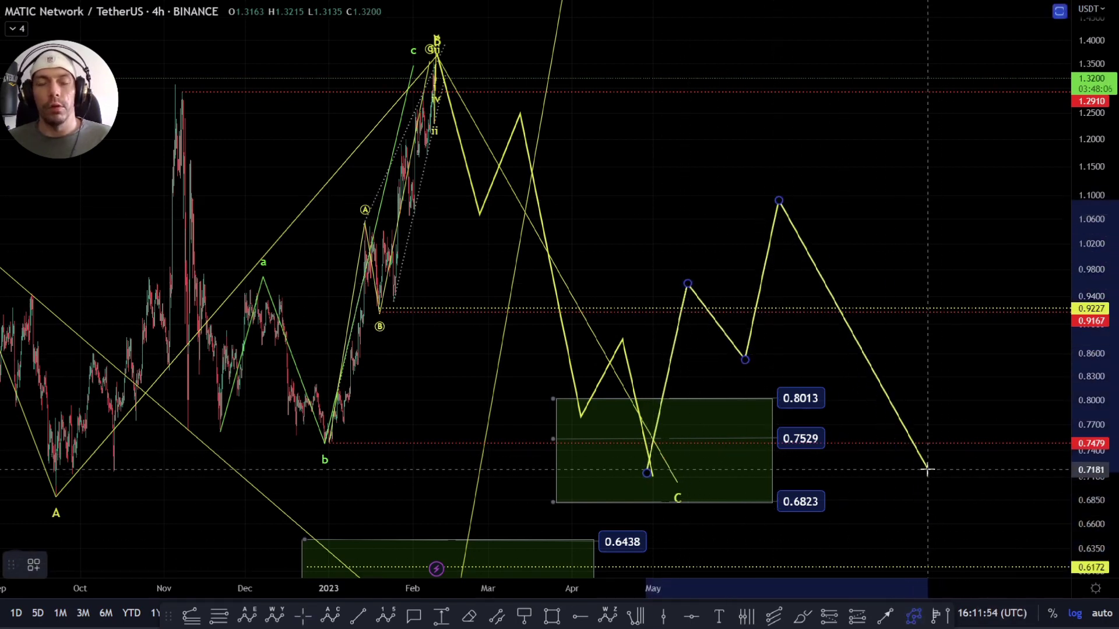
pyautogui.press('Escape')
# - Delete the rising zigzag path and the falling zigzag path that leads into the green C target box
pyautogui.scroll(-2, 595, 336)
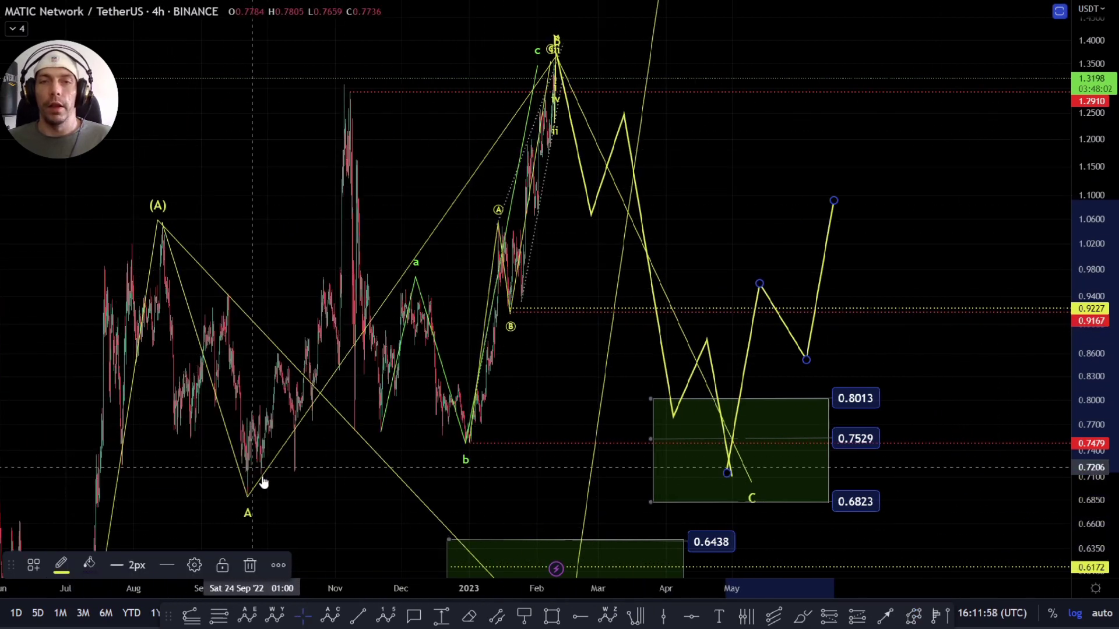
pyautogui.moveTo(948, 564); pyautogui.dragTo(920, 513)
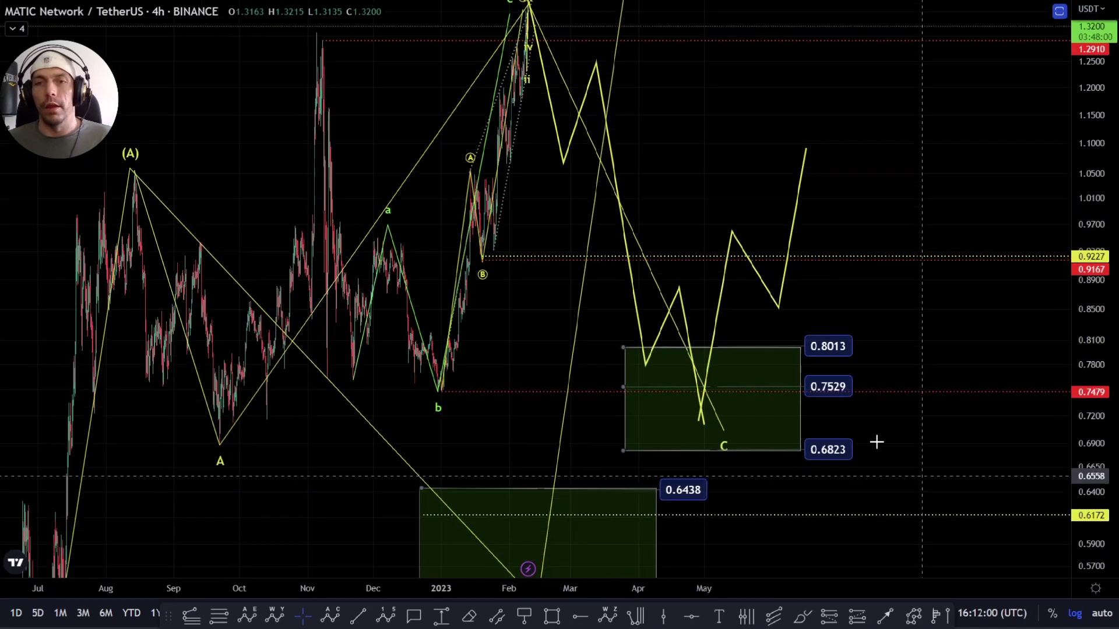
pyautogui.moveTo(867, 442); pyautogui.dragTo(802, 437)
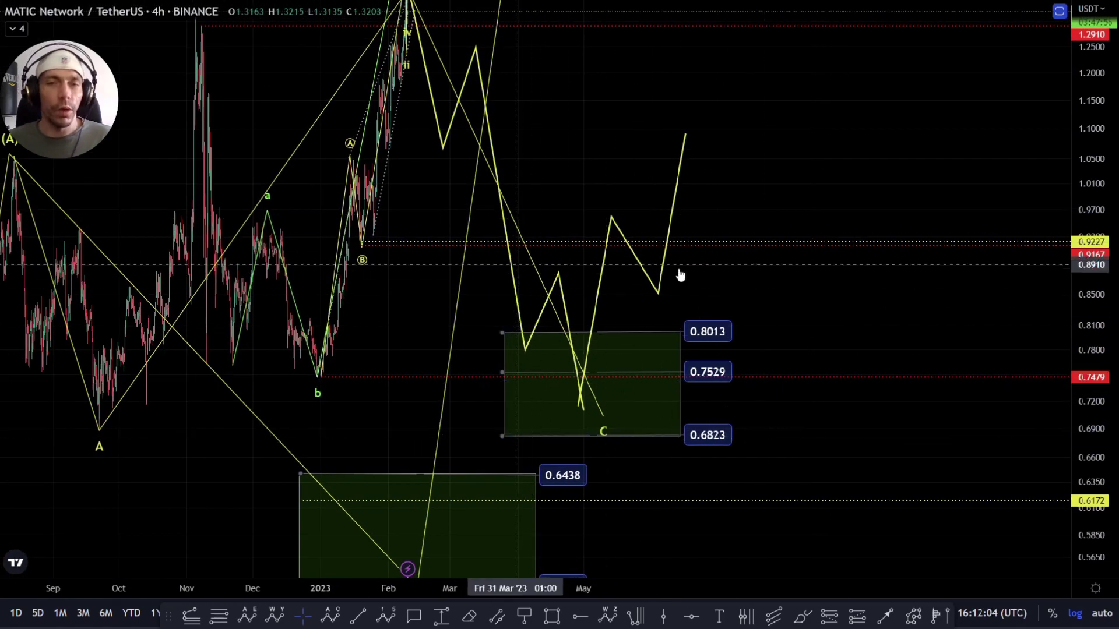
pyautogui.click(596, 315)
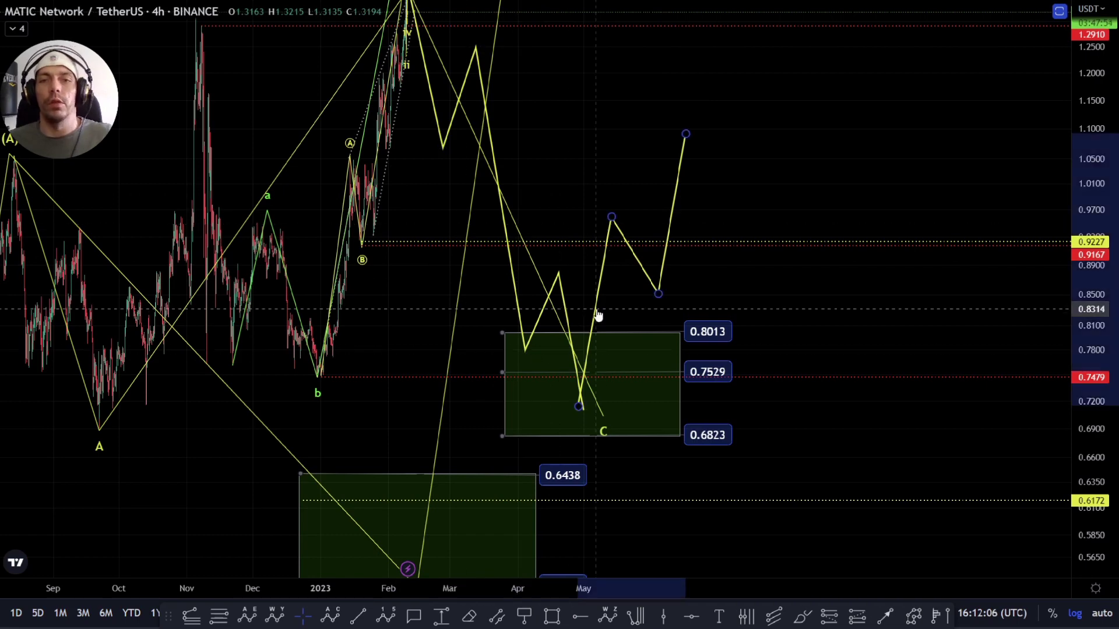
pyautogui.press('Delete')
pyautogui.click(570, 286)
pyautogui.press('Delete')
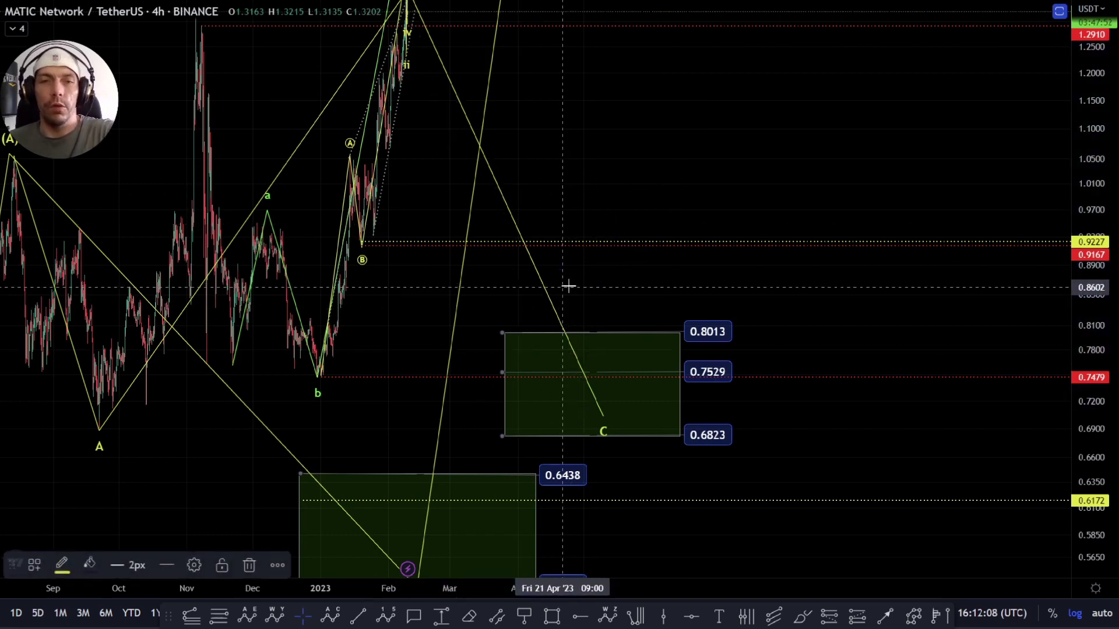
# - Draw a rising path from about 0.93 through about 1.10, 0.98, 1.46 and 1.28 to about 1.52, beginning in early March
pyautogui.moveTo(571, 287); pyautogui.dragTo(794, 365)
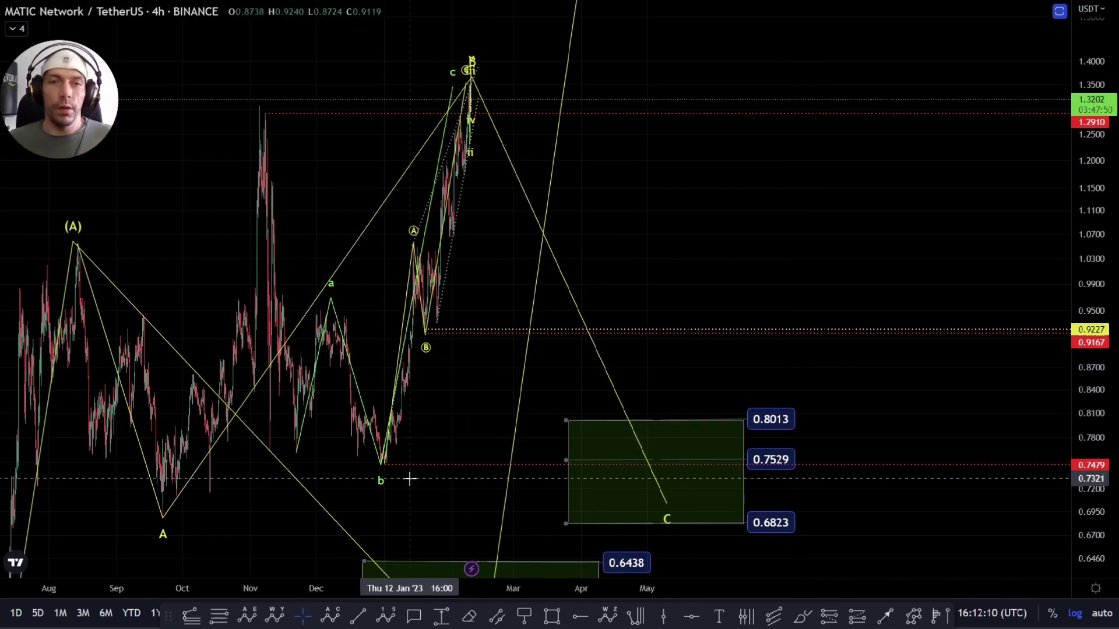
pyautogui.scroll(3, 400, 458)
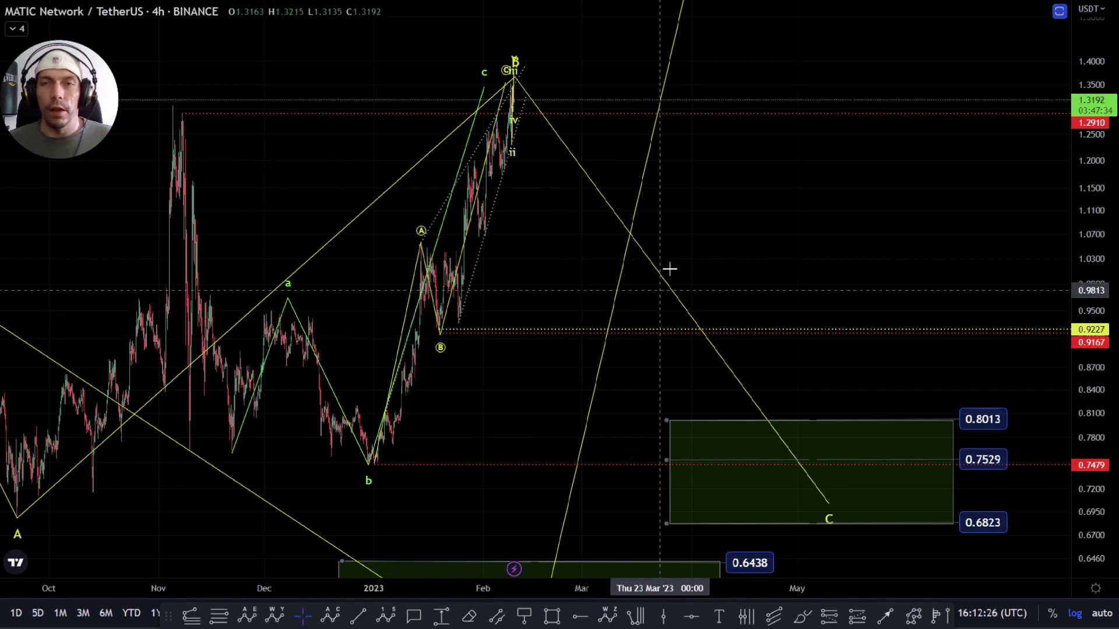
pyautogui.click(913, 614)
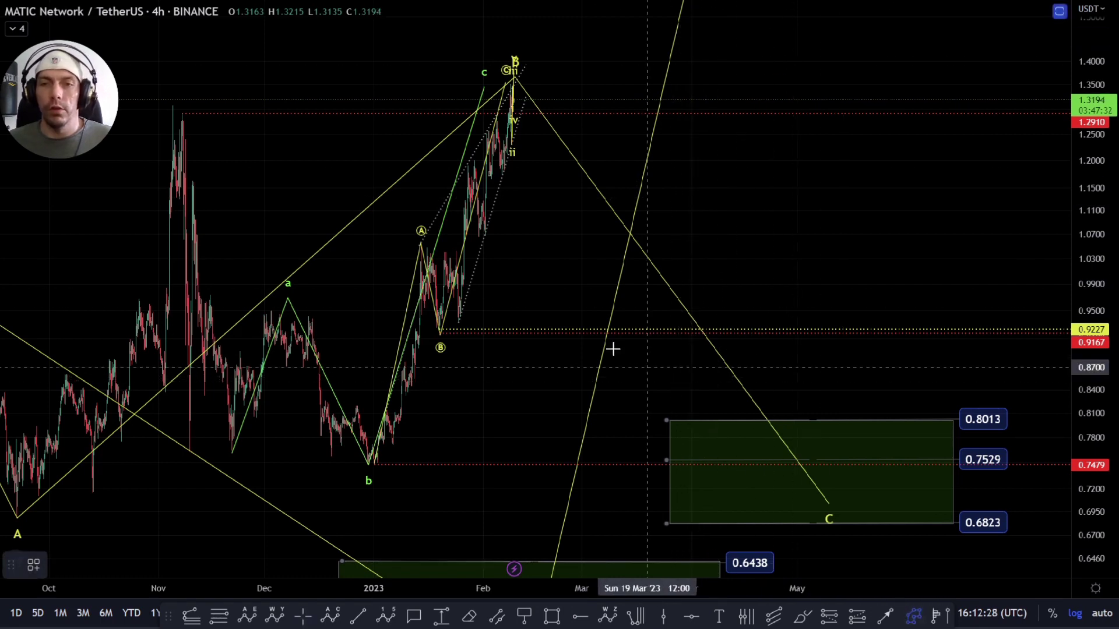
pyautogui.click(594, 323)
pyautogui.click(675, 290)
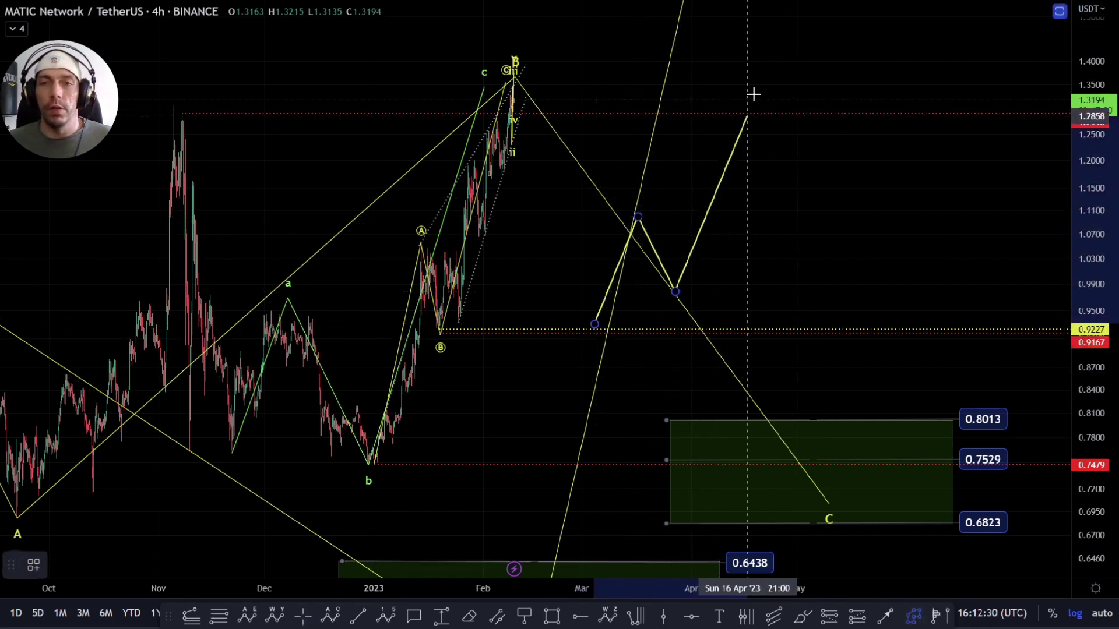
pyautogui.click(760, 35)
pyautogui.click(814, 120)
pyautogui.doubleClick(854, 9)
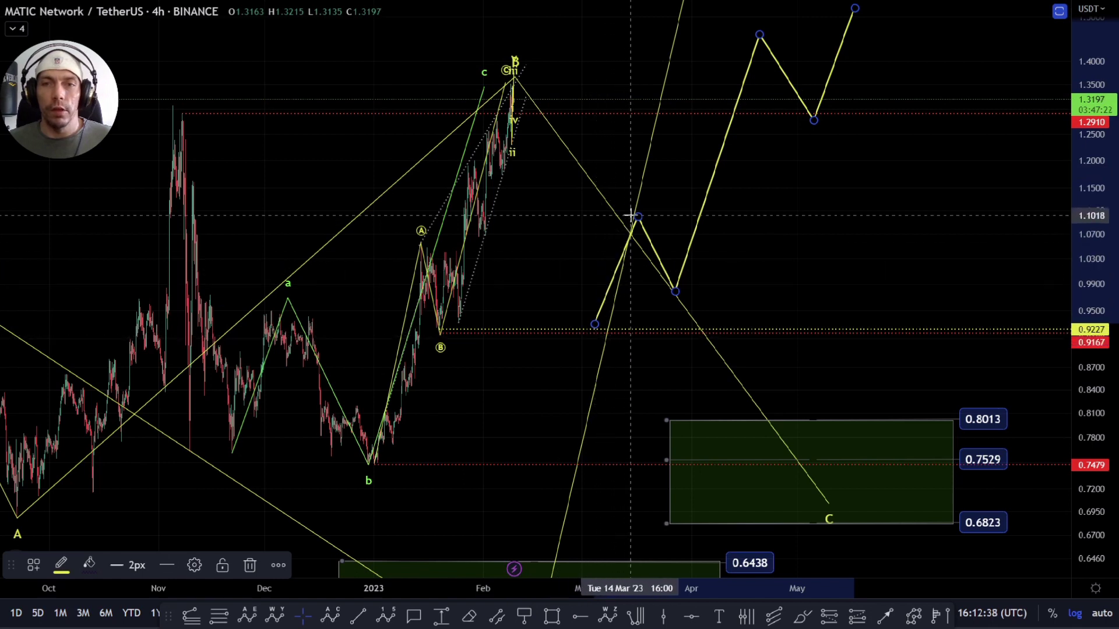
# - Lower the rising path's first pullback low to about 0.97 and move its starting point onto the 0.9227 level
pyautogui.moveTo(674, 293); pyautogui.dragTo(680, 297)
pyautogui.click(603, 333)
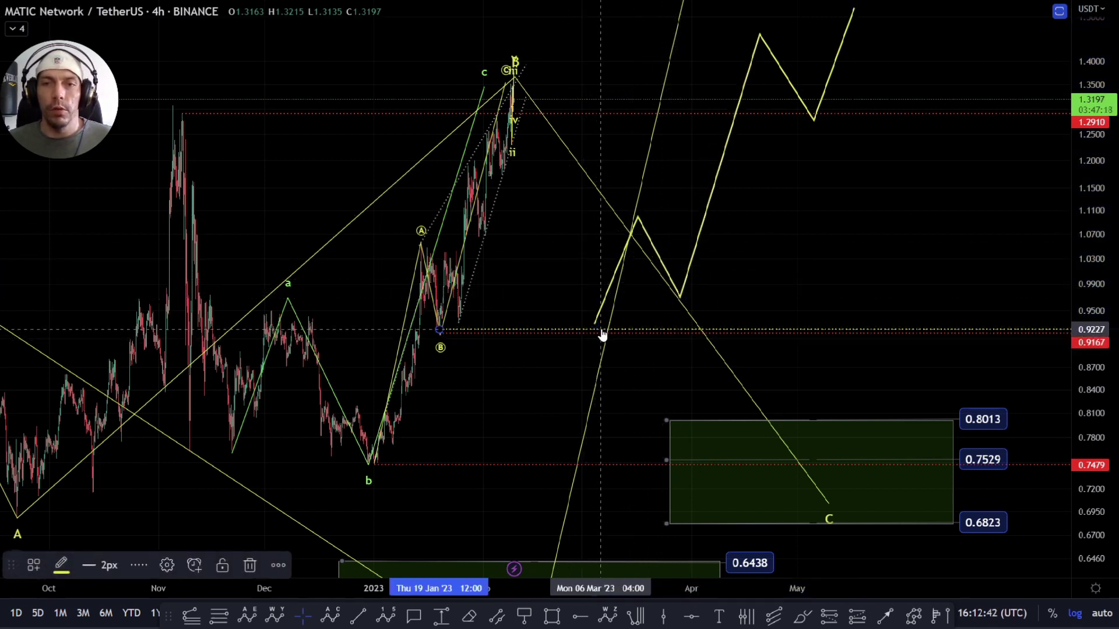
pyautogui.click(595, 324)
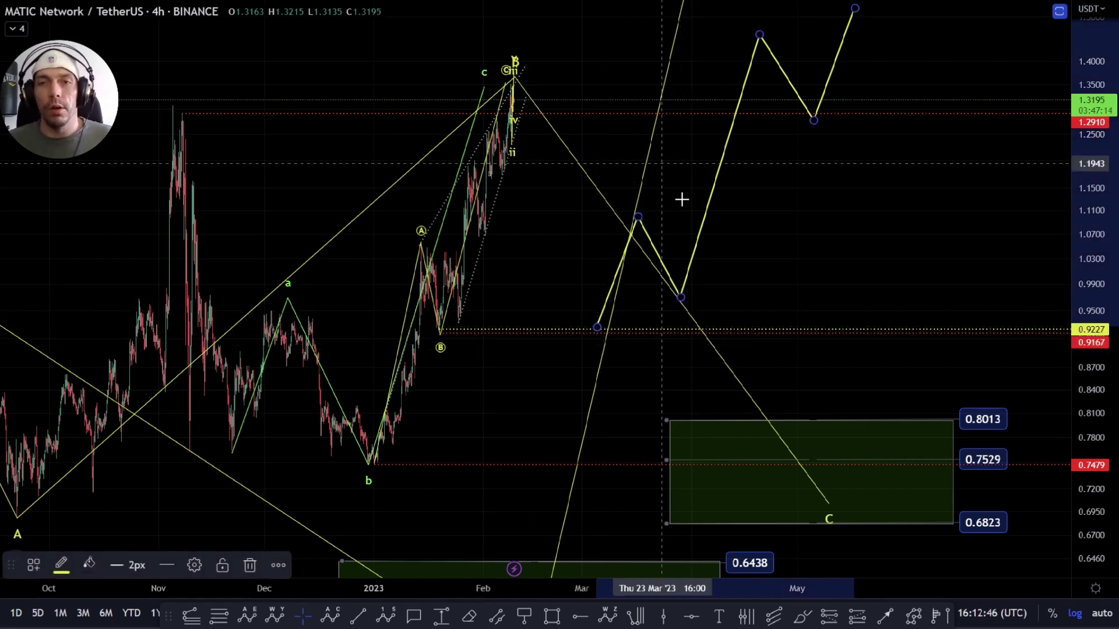
pyautogui.click(882, 616)
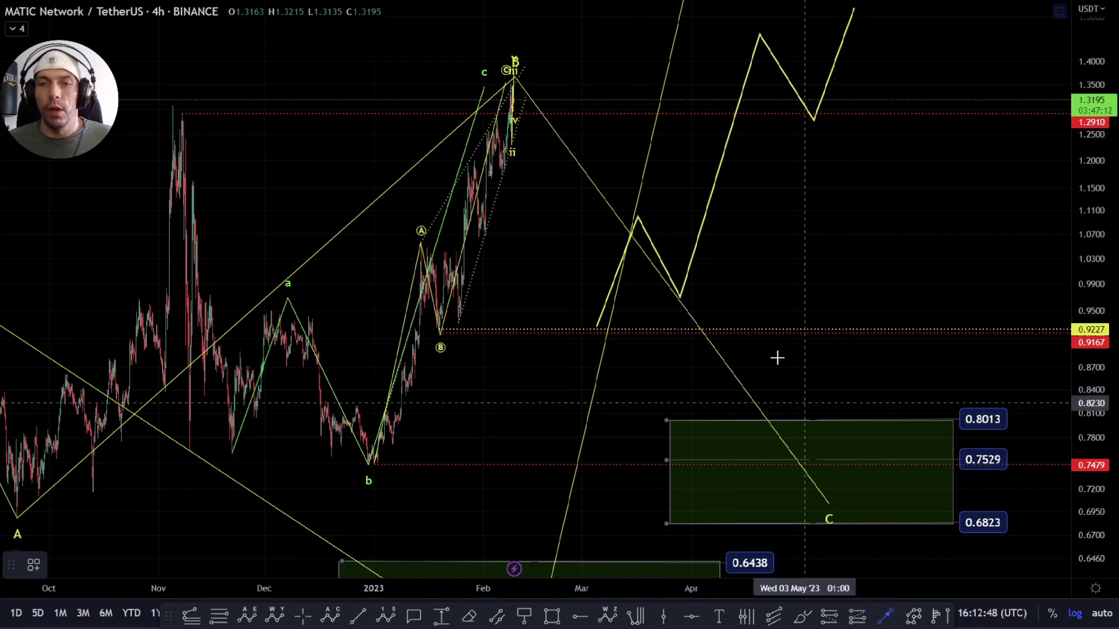
pyautogui.click(721, 294)
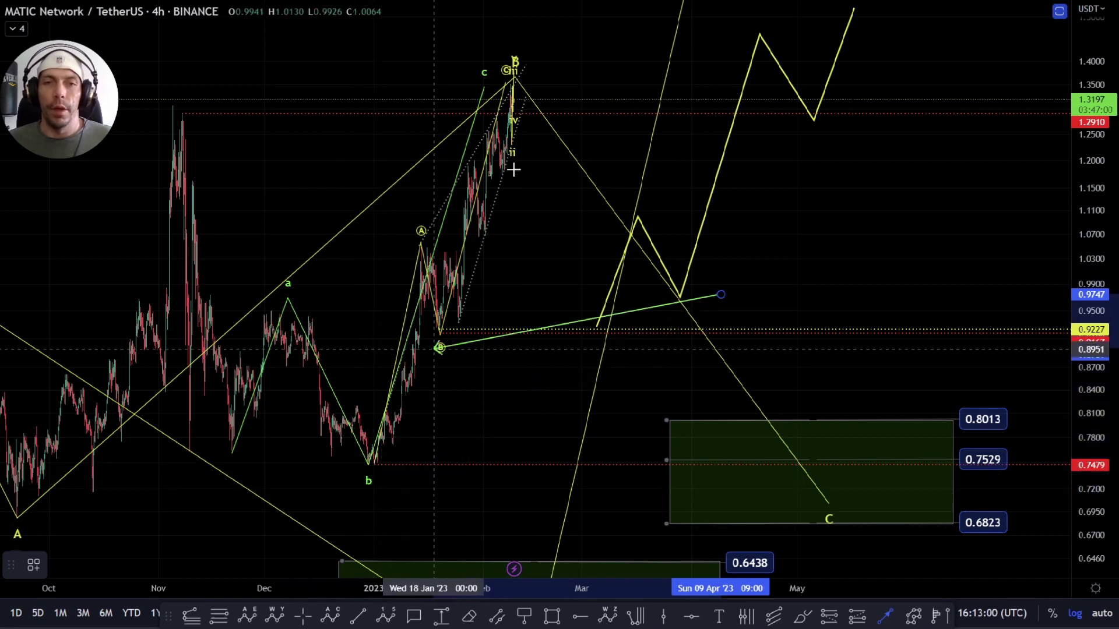
pyautogui.click(600, 172)
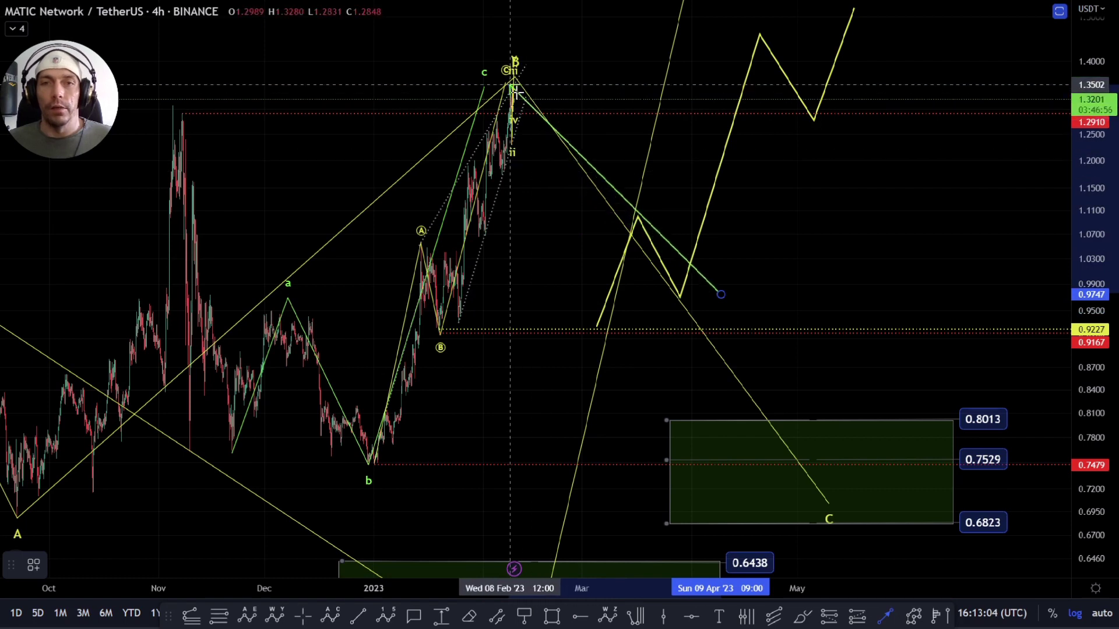
pyautogui.press('Escape')
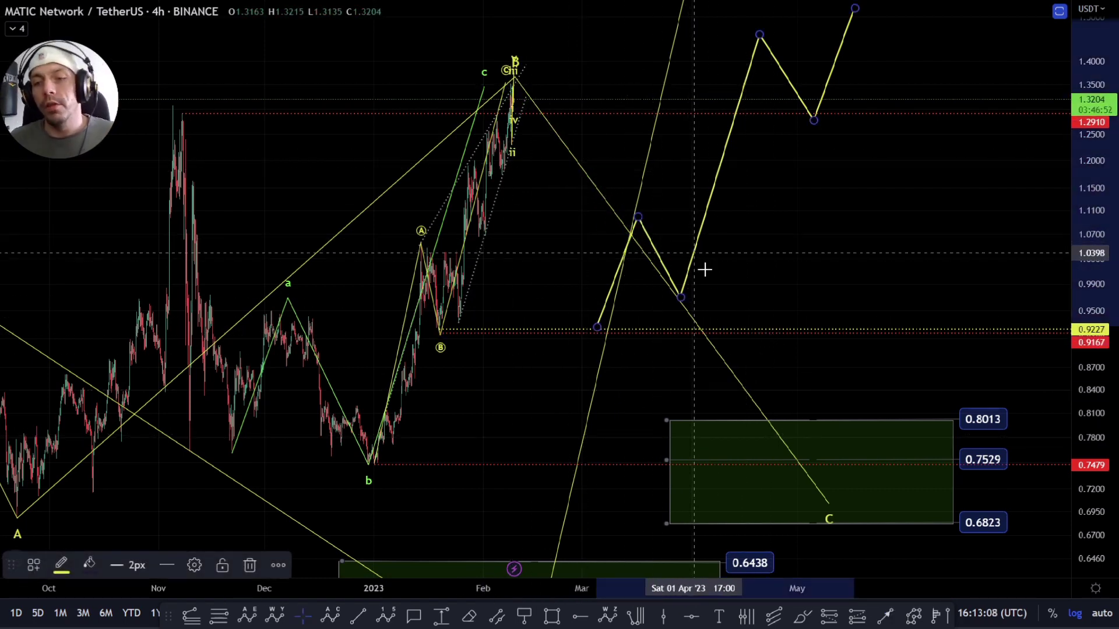
# - Remove the rising path that starts near the 0.9227 level
pyautogui.hotkey('ctrl', 'z')
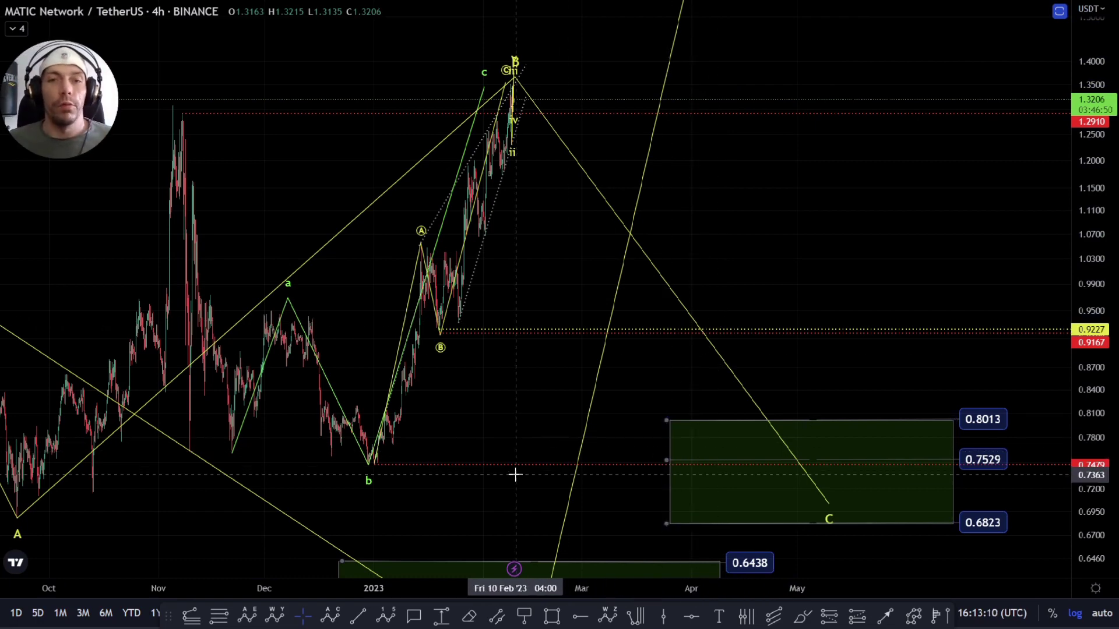
pyautogui.moveTo(506, 467); pyautogui.dragTo(518, 437)
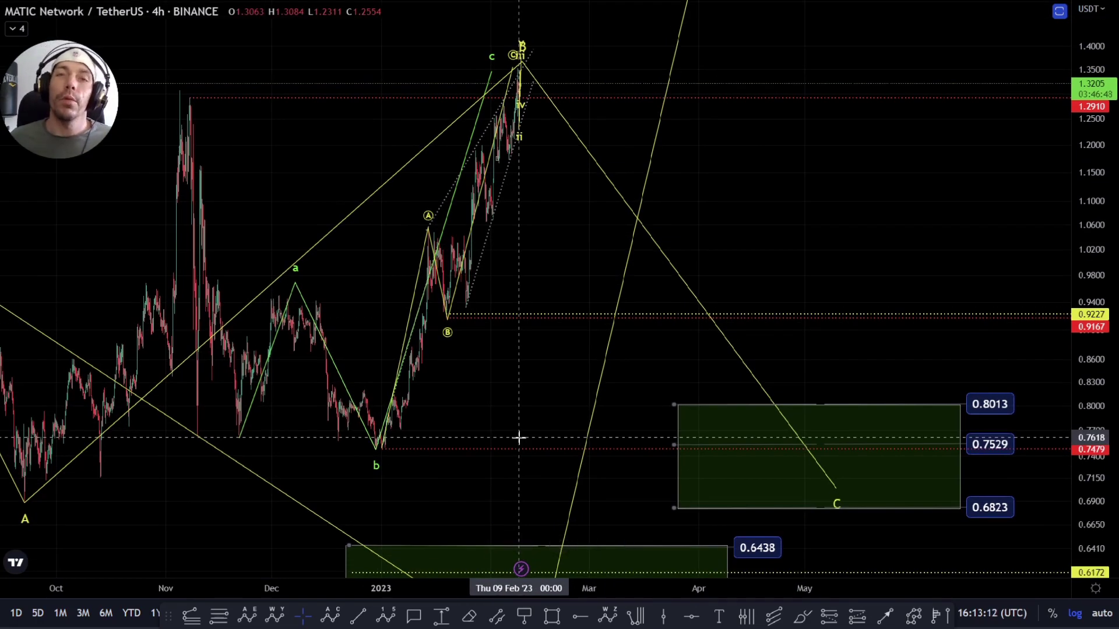